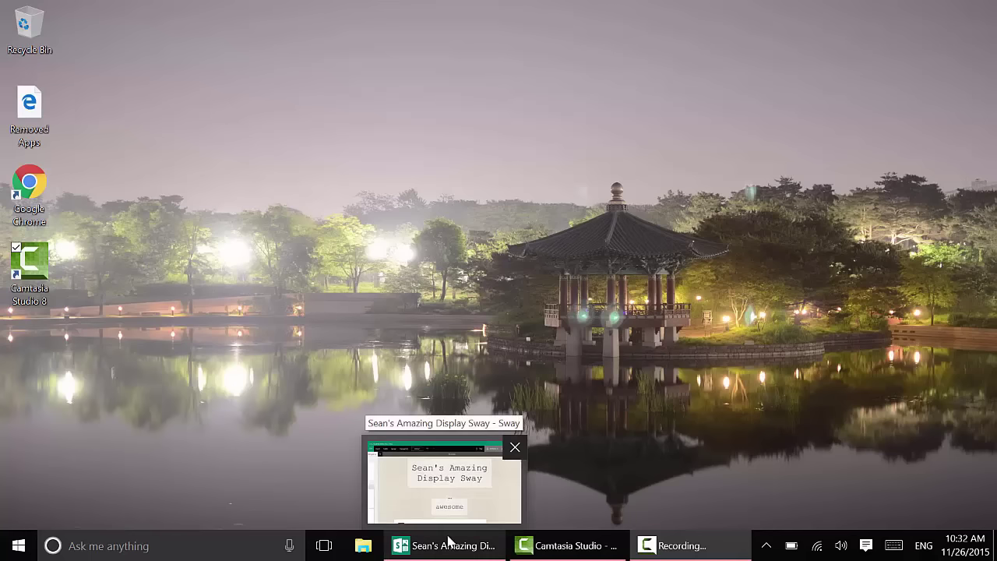
# Switch to the Sway app and skim the open Sway's preview down to the final photo grid and back to the title
pyautogui.click(448, 540)
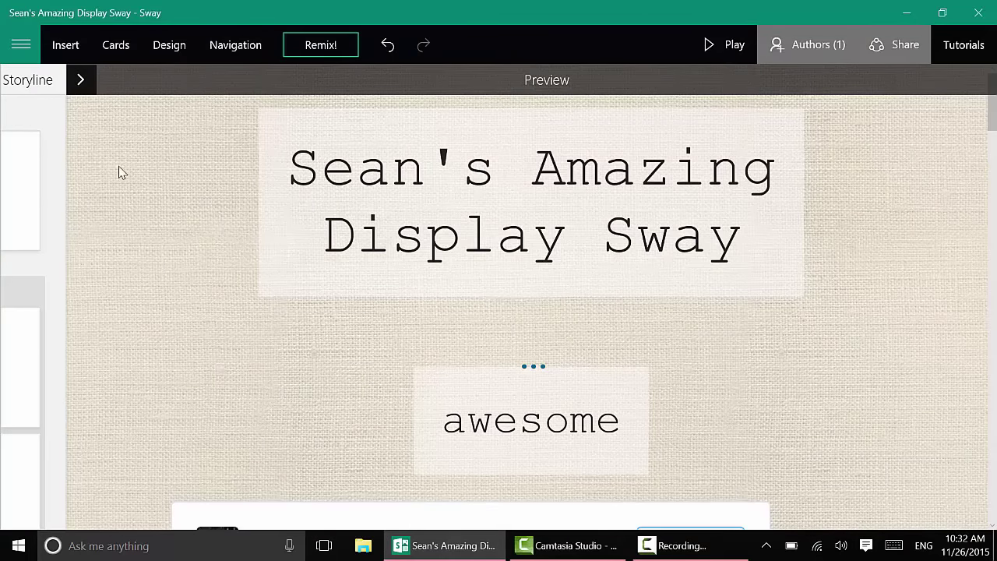
pyautogui.scroll(-6, 121, 172)
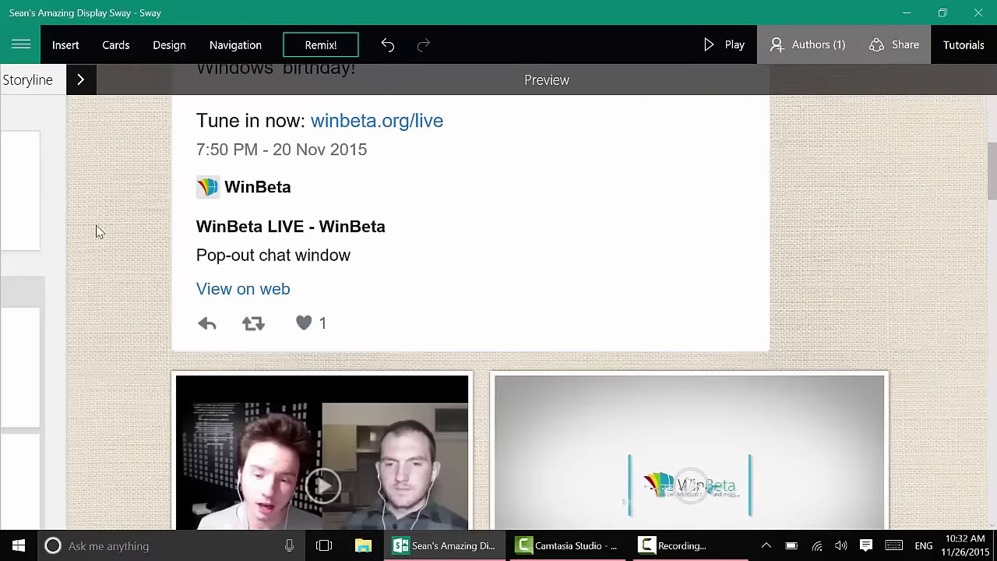
pyautogui.scroll(-10, 101, 231)
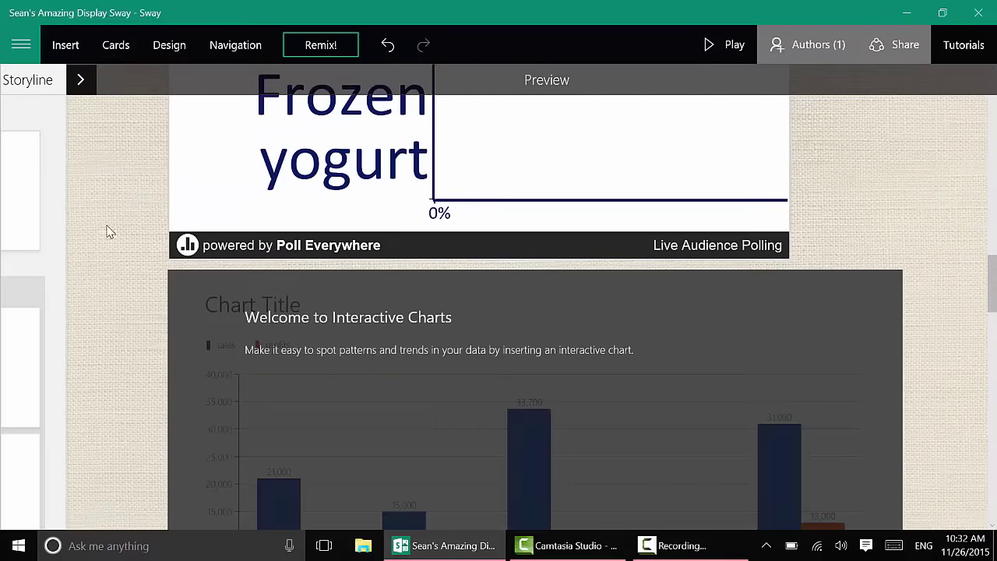
pyautogui.scroll(-10, 109, 232)
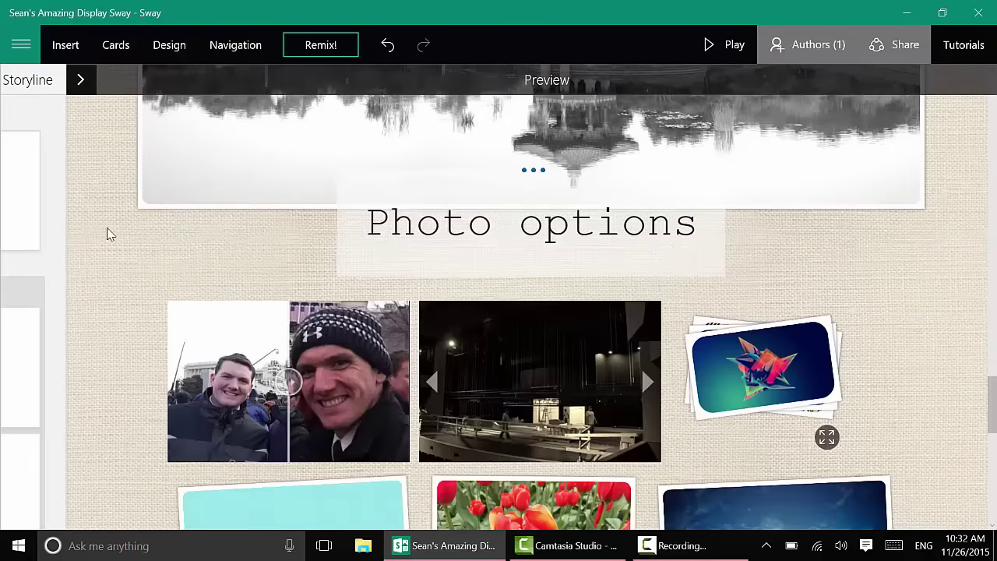
pyautogui.scroll(-10, 109, 234)
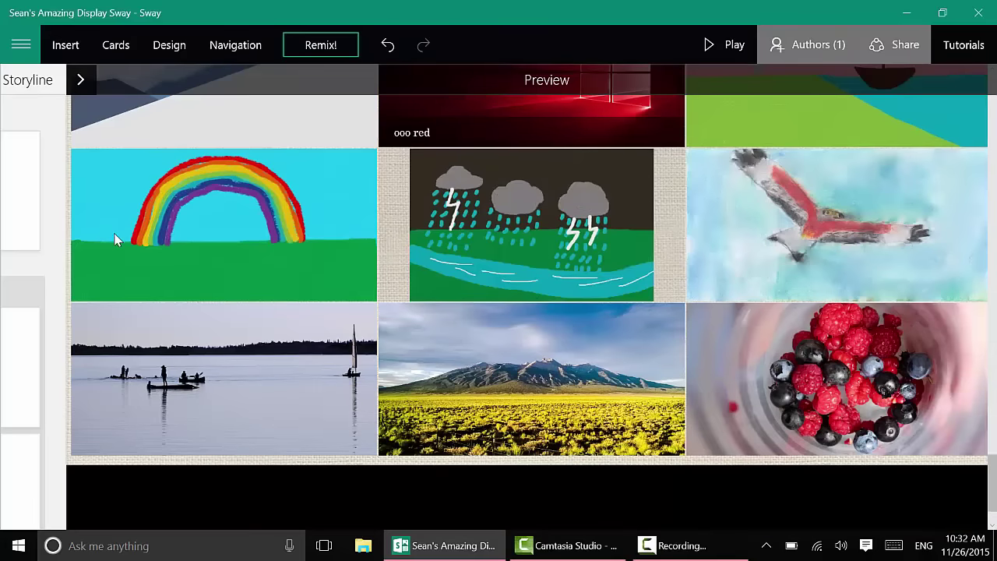
pyautogui.scroll(20, 116, 240)
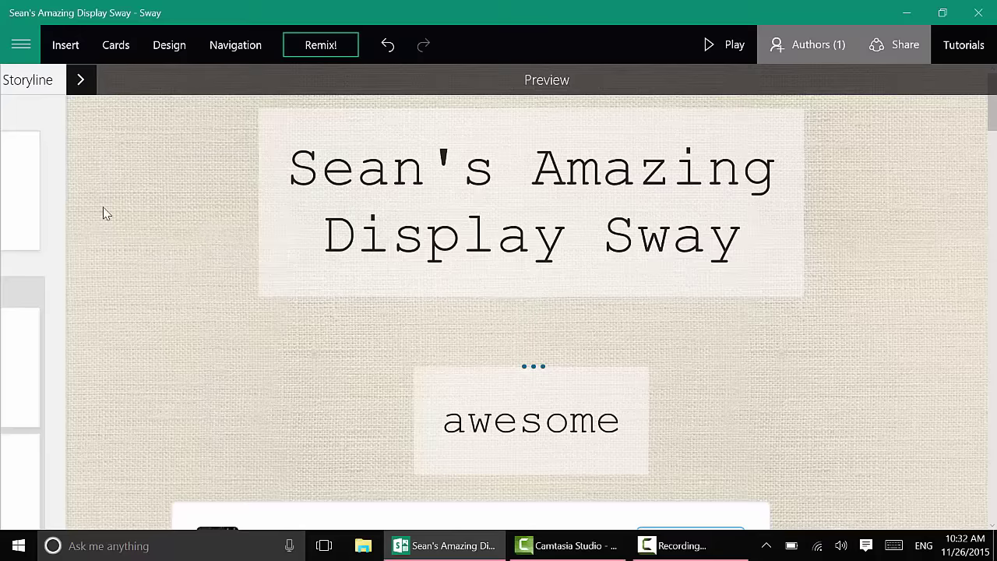
pyautogui.scroll(-3, 241, 245)
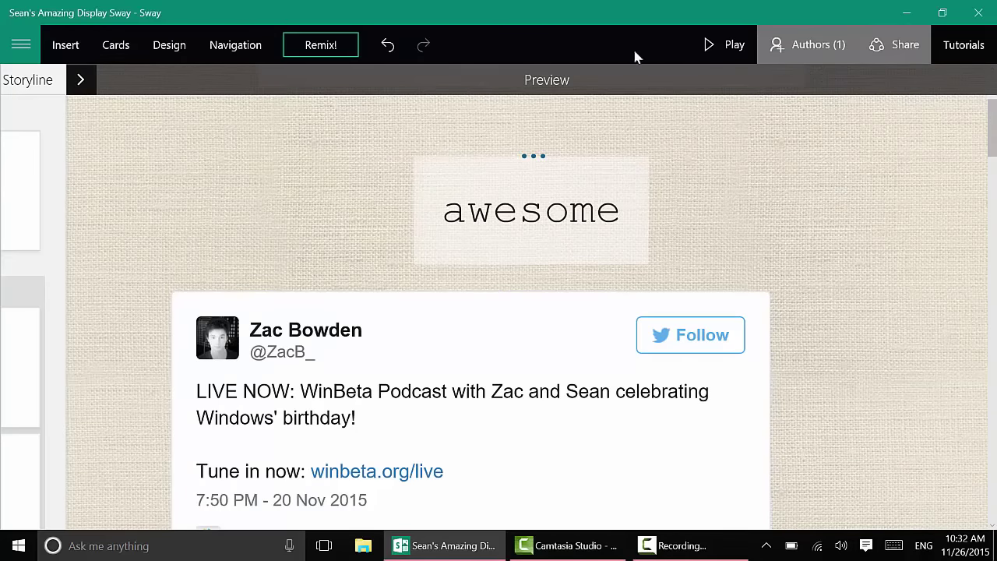
pyautogui.scroll(3, 171, 185)
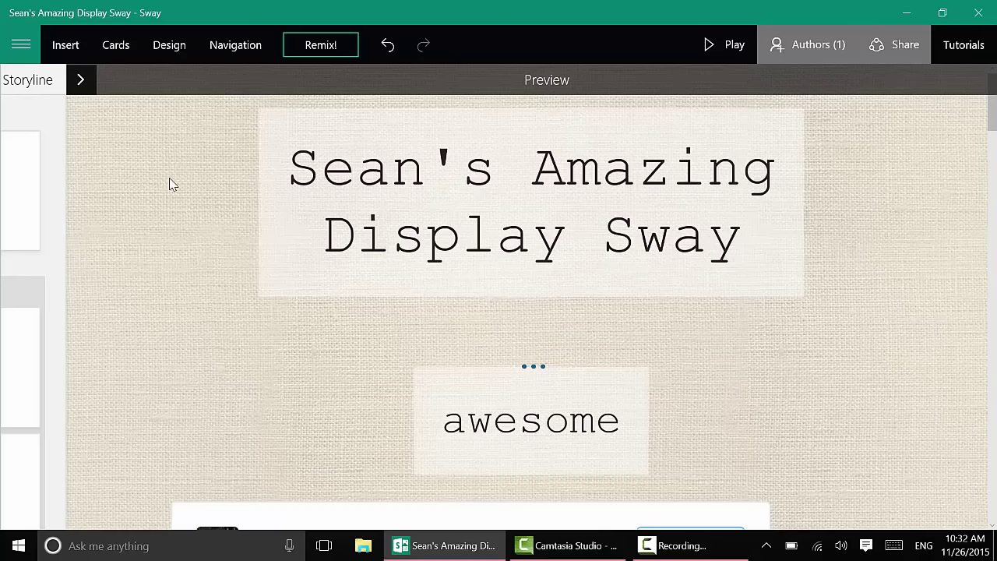
# Play the Sway and examine its embedded tweet, videos, dessert poll, sales and profits chart, and university map
pyautogui.click(731, 45)
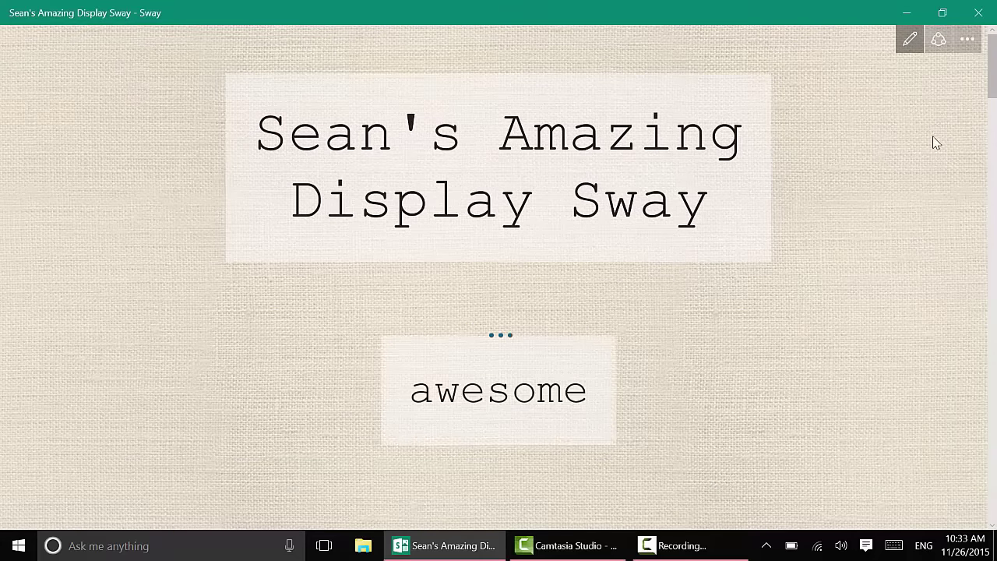
pyautogui.scroll(-5, 937, 146)
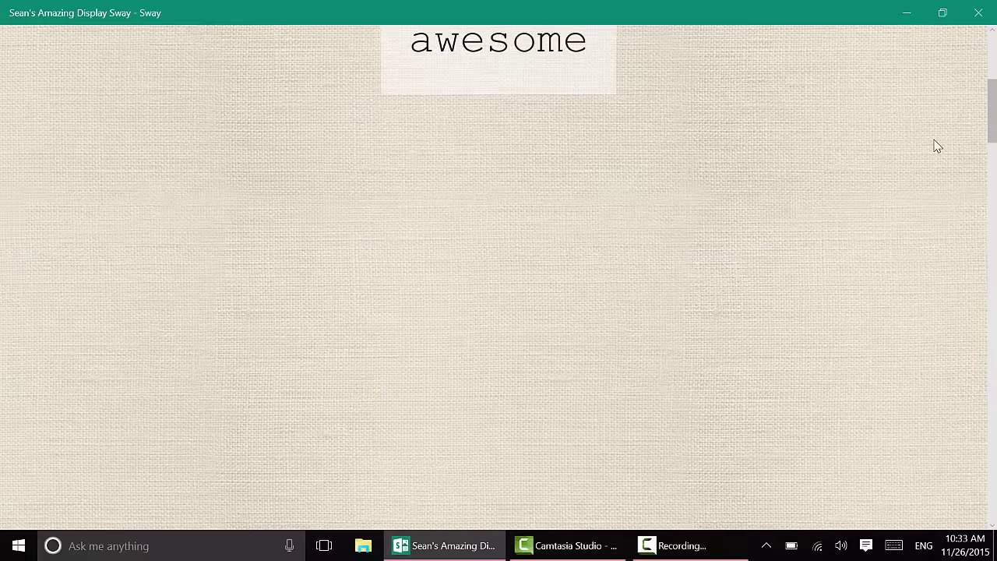
pyautogui.scroll(-2, 937, 146)
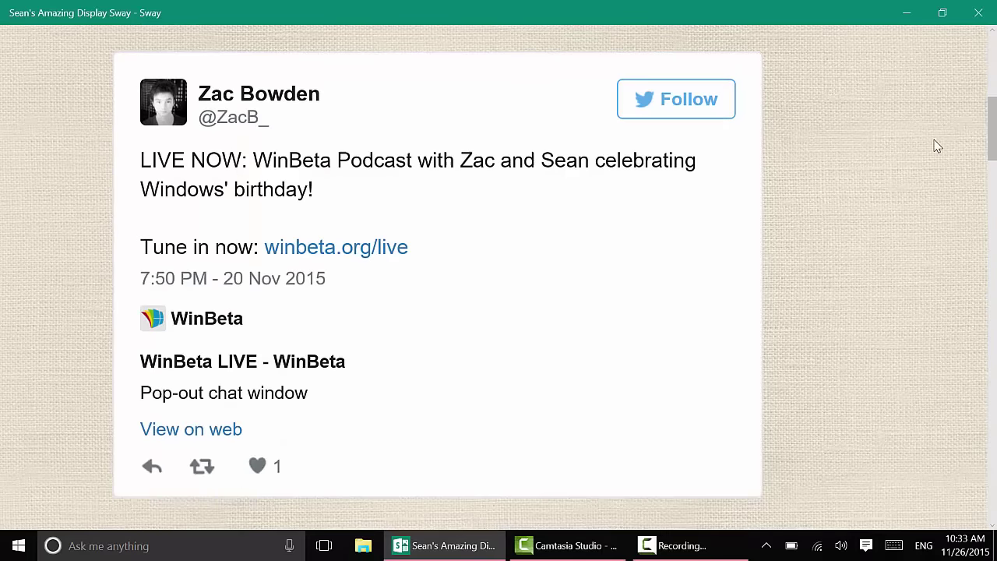
pyautogui.scroll(-2, 937, 146)
pyautogui.scroll(-1, 938, 147)
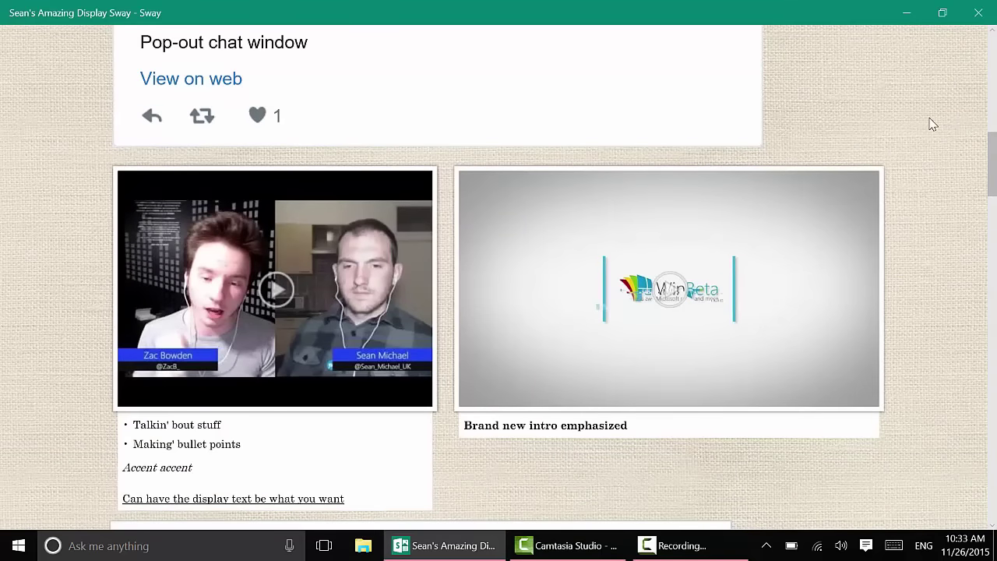
pyautogui.scroll(-2, 941, 137)
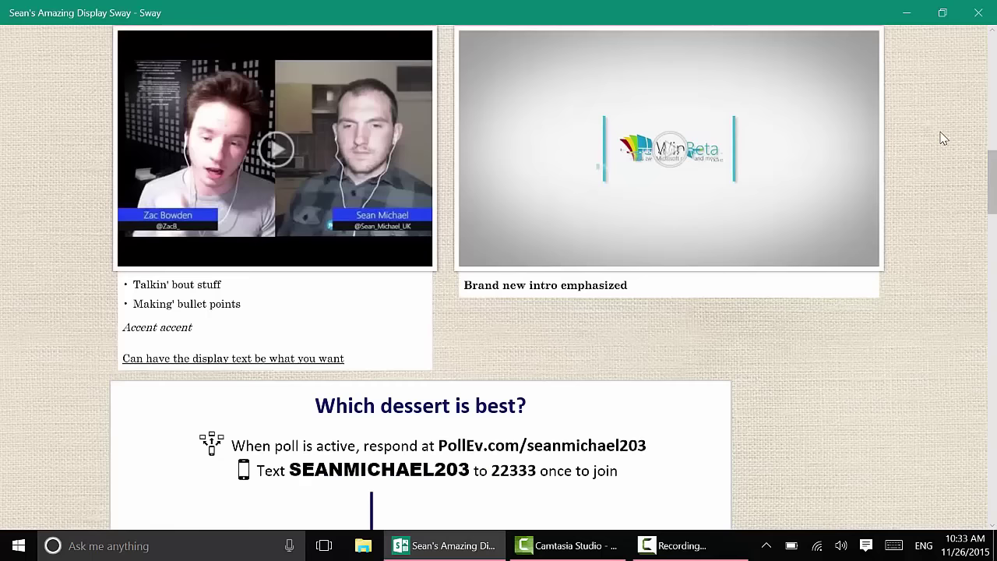
pyautogui.scroll(-7, 943, 137)
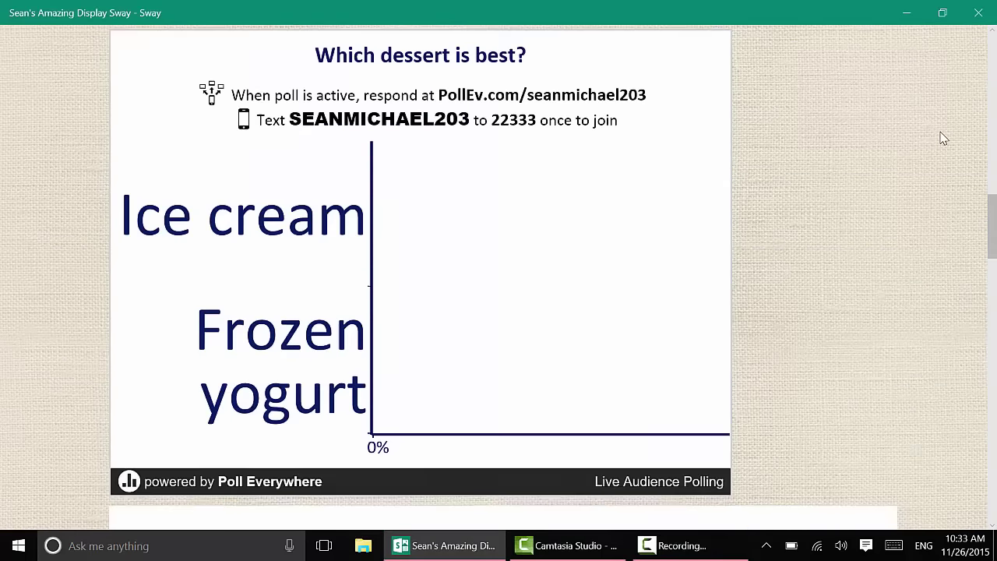
pyautogui.scroll(-7, 942, 137)
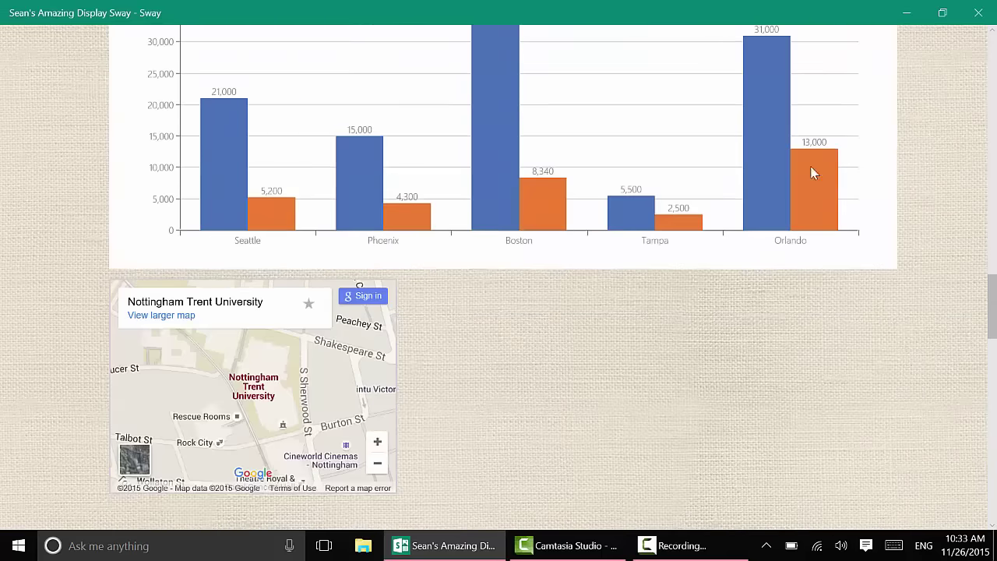
pyautogui.scroll(4, 936, 166)
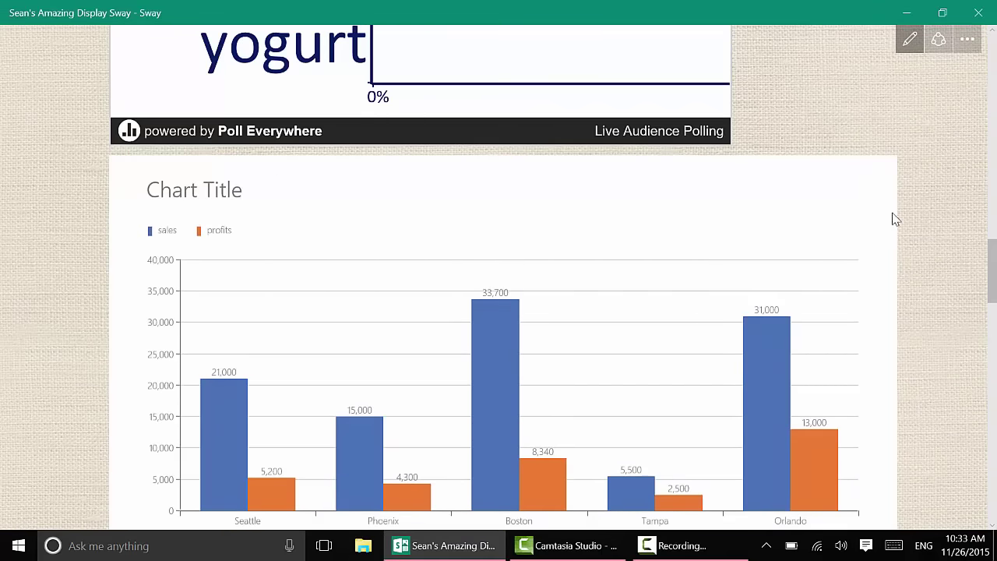
pyautogui.scroll(-6, 916, 208)
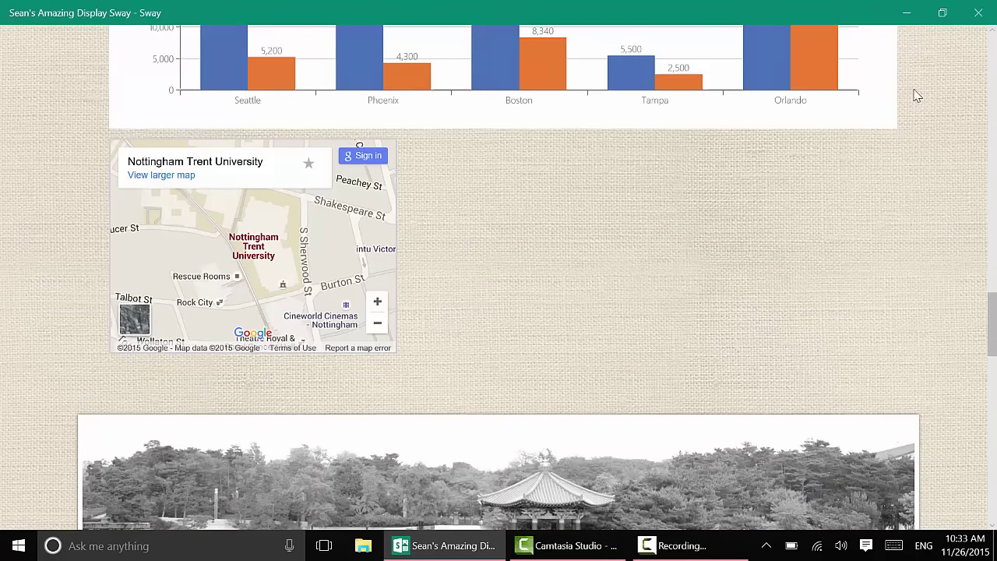
# View the black-and-white pavilion photo above the Photo options heading
pyautogui.scroll(-4, 956, 87)
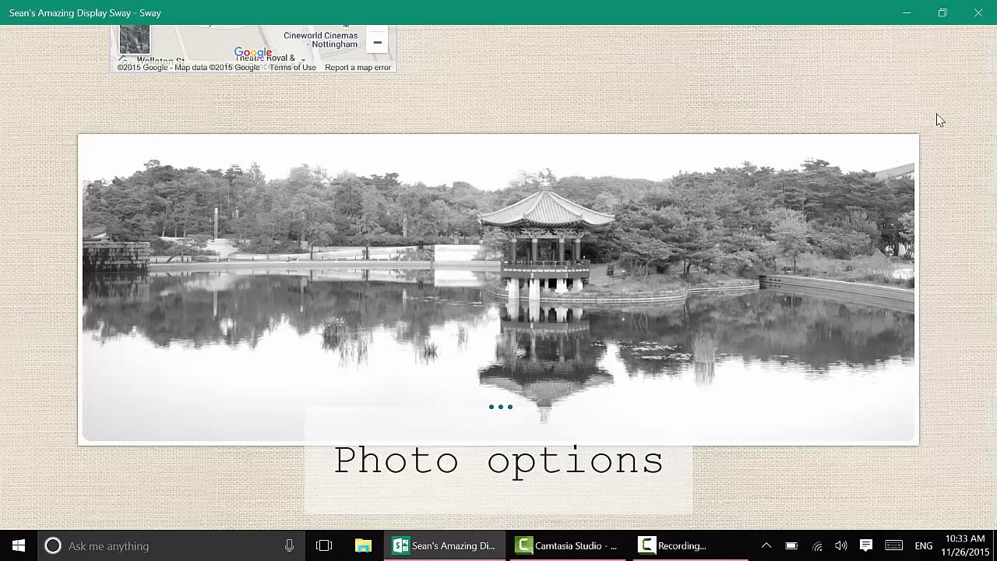
pyautogui.scroll(-1, 950, 94)
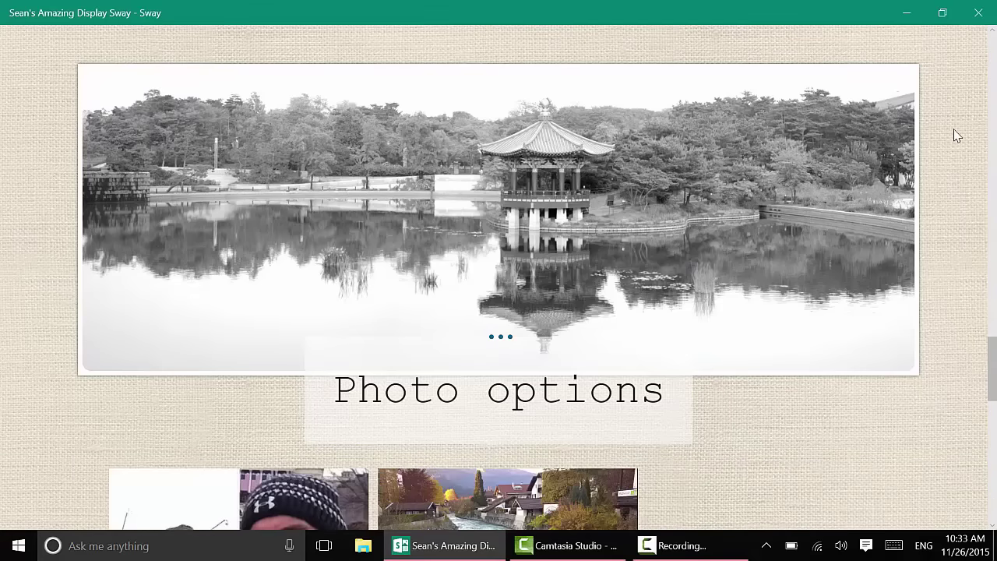
pyautogui.scroll(-1, 951, 137)
pyautogui.scroll(2, 946, 131)
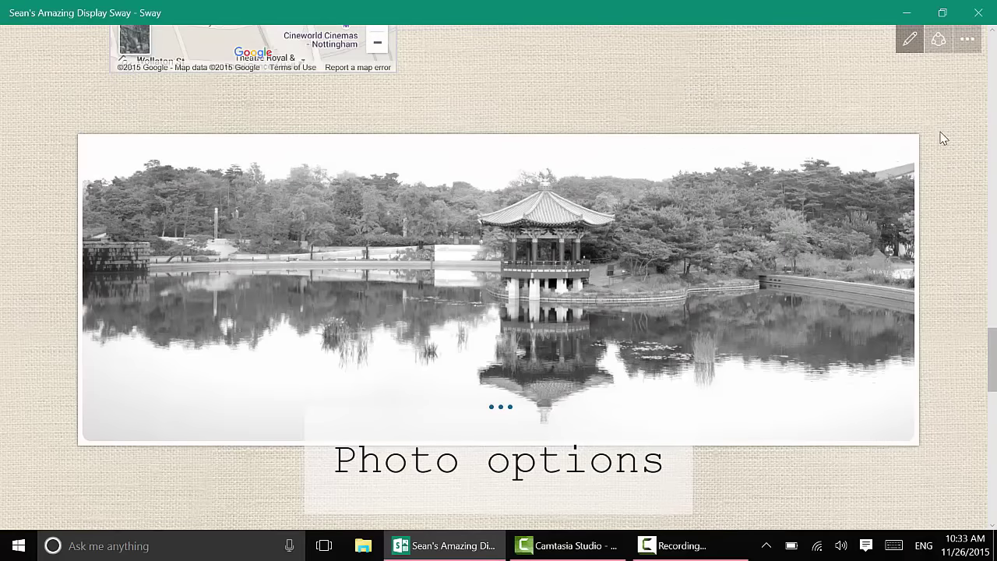
pyautogui.scroll(-1, 931, 136)
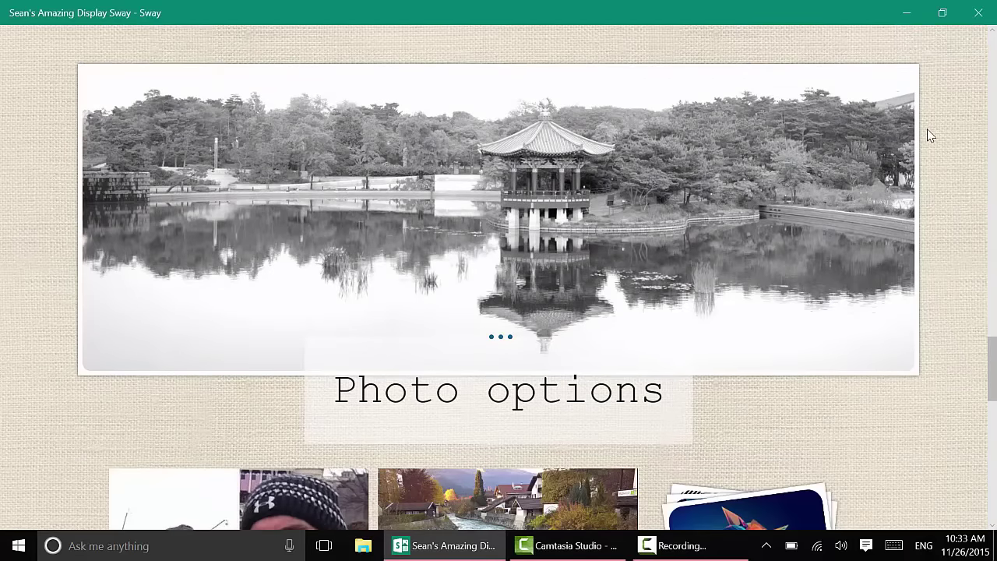
# Try the Photo options groups: shift the comparison divider slightly, advance the slideshow to the rocky coast, and flip through the photo stack
pyautogui.scroll(-2, 924, 136)
pyautogui.scroll(-2, 923, 138)
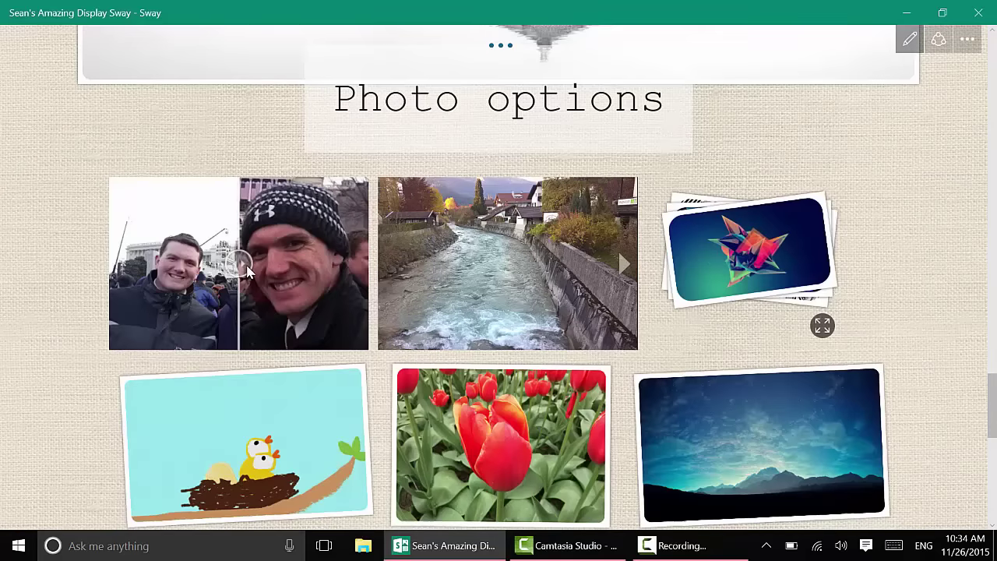
pyautogui.moveTo(238, 264)
pyautogui.mouseDown()
pyautogui.moveTo(134, 269)
pyautogui.moveTo(308, 292)
pyautogui.moveTo(137, 299)
pyautogui.moveTo(329, 290)
pyautogui.moveTo(127, 292)
pyautogui.moveTo(245, 290)
pyautogui.moveTo(227, 289)
pyautogui.moveTo(230, 268)
pyautogui.mouseUp()
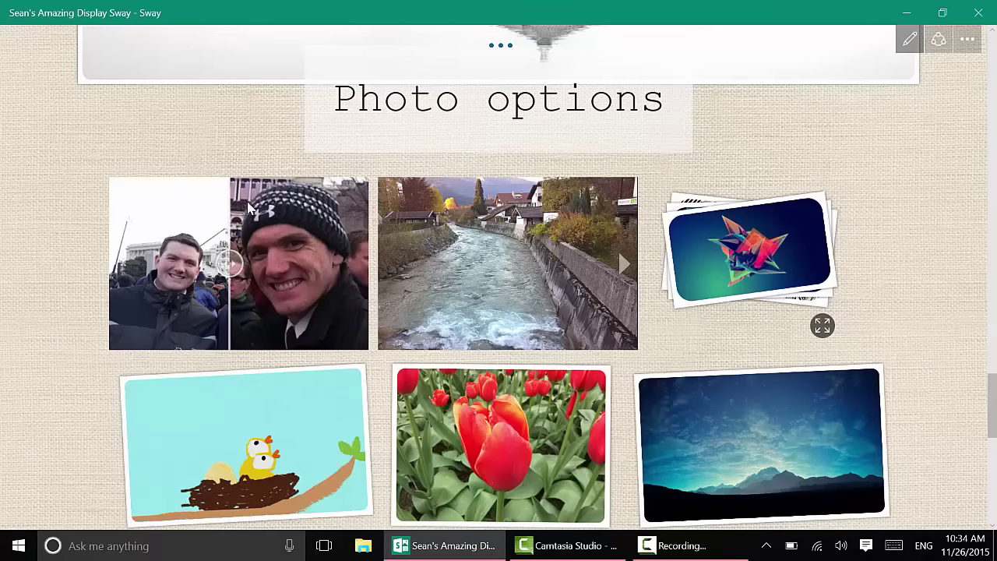
pyautogui.click(623, 264)
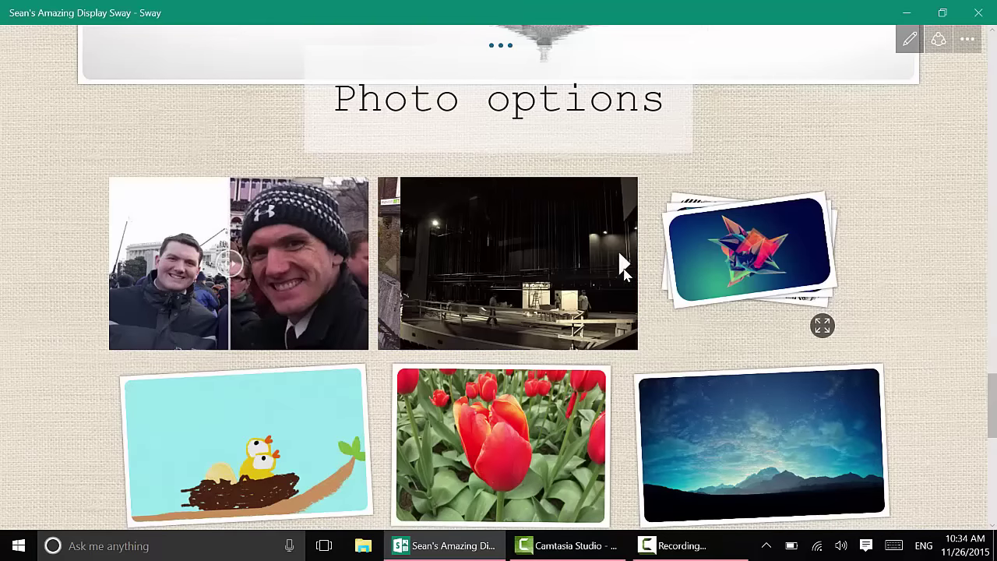
pyautogui.click(624, 264)
pyautogui.click(623, 264)
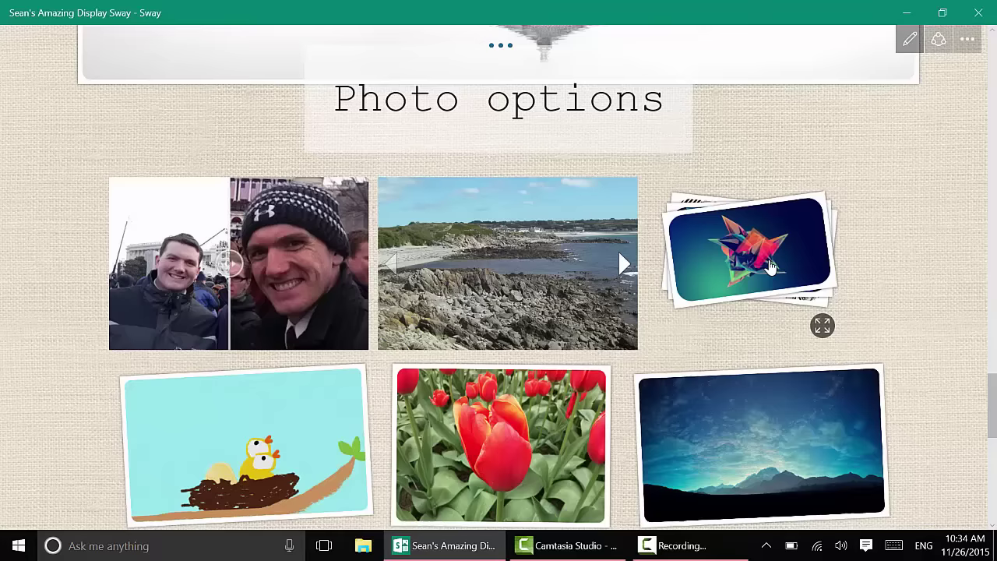
pyautogui.click(767, 261)
pyautogui.click(767, 261)
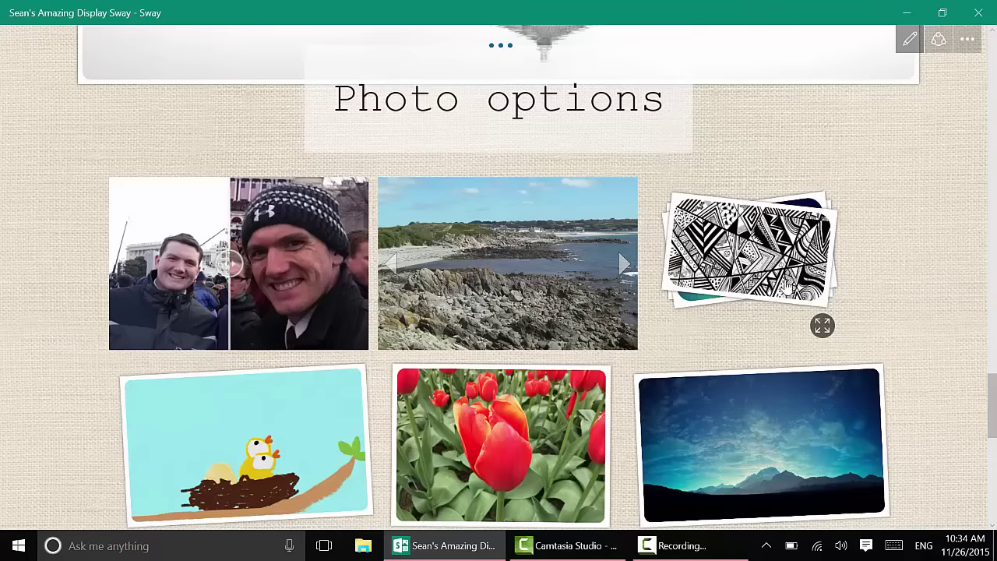
# Look through the tilted photos and the captioned photo grid at the end of the Sway, and go back towards its beginning
pyautogui.scroll(-4, 913, 207)
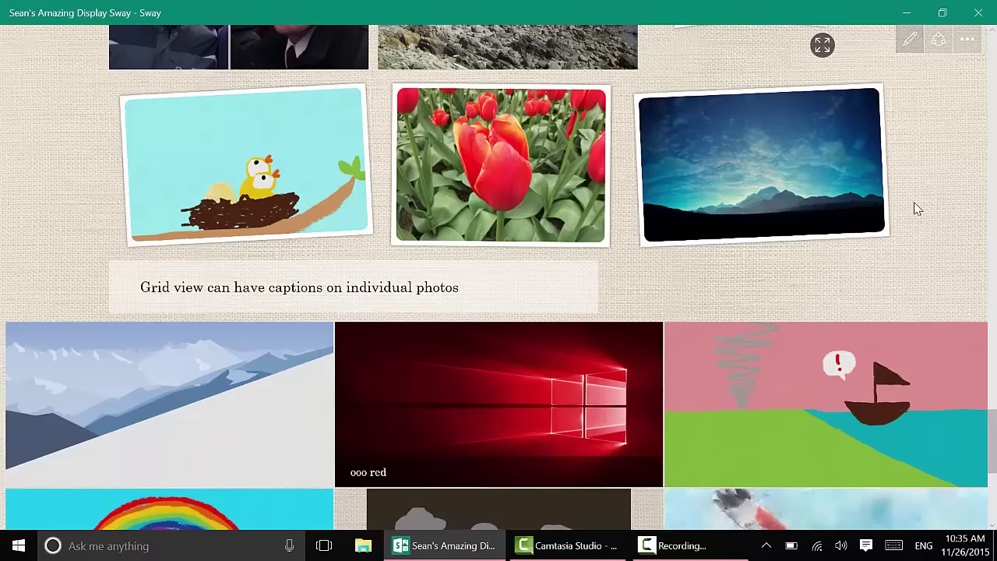
pyautogui.scroll(2, 911, 206)
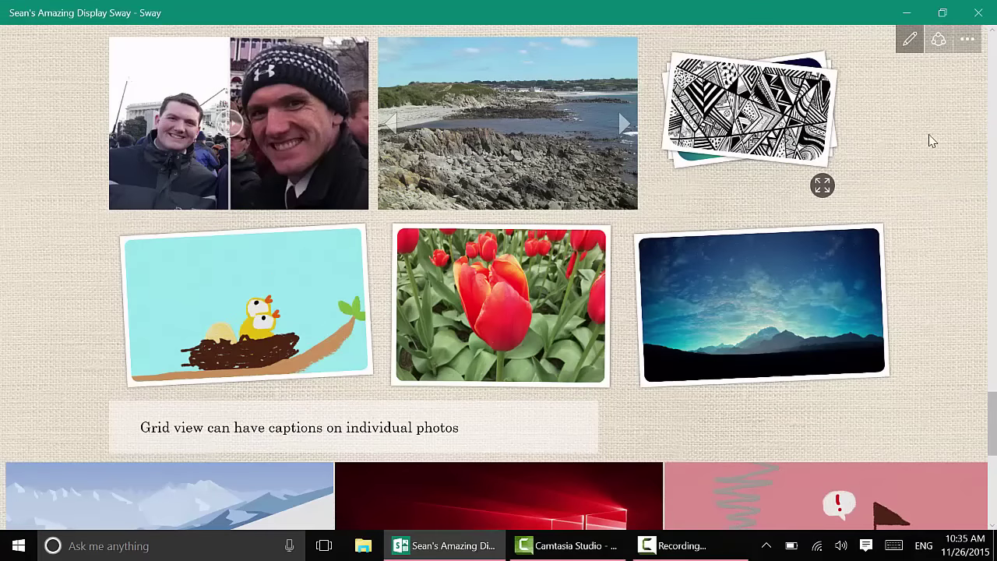
pyautogui.scroll(-1, 269, 308)
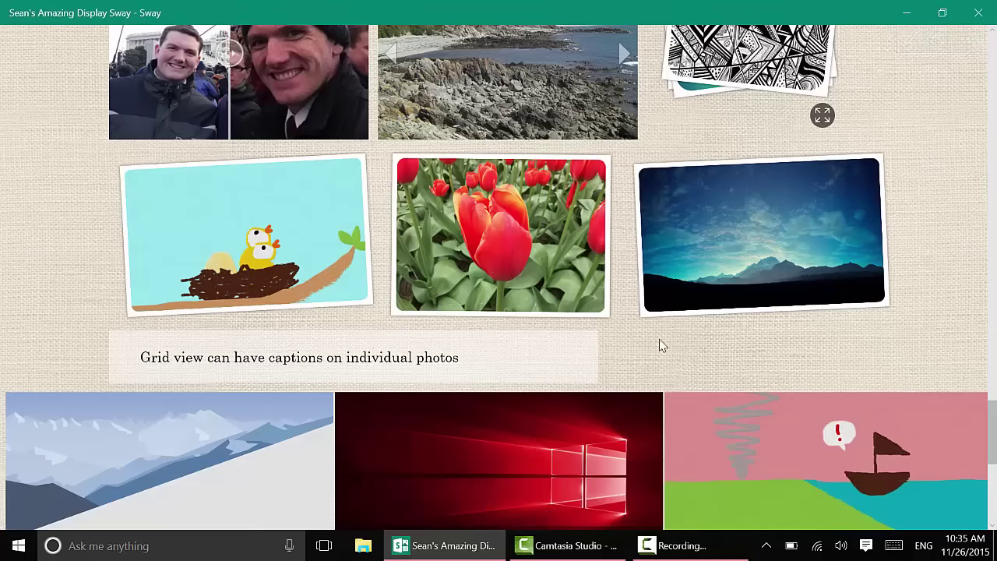
pyautogui.scroll(-5, 584, 251)
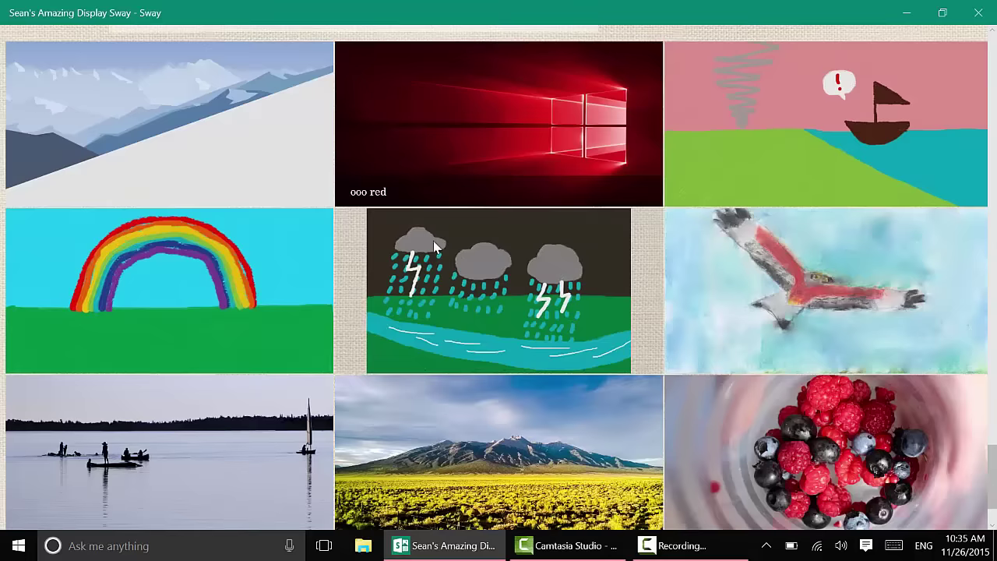
pyautogui.scroll(-1, 461, 247)
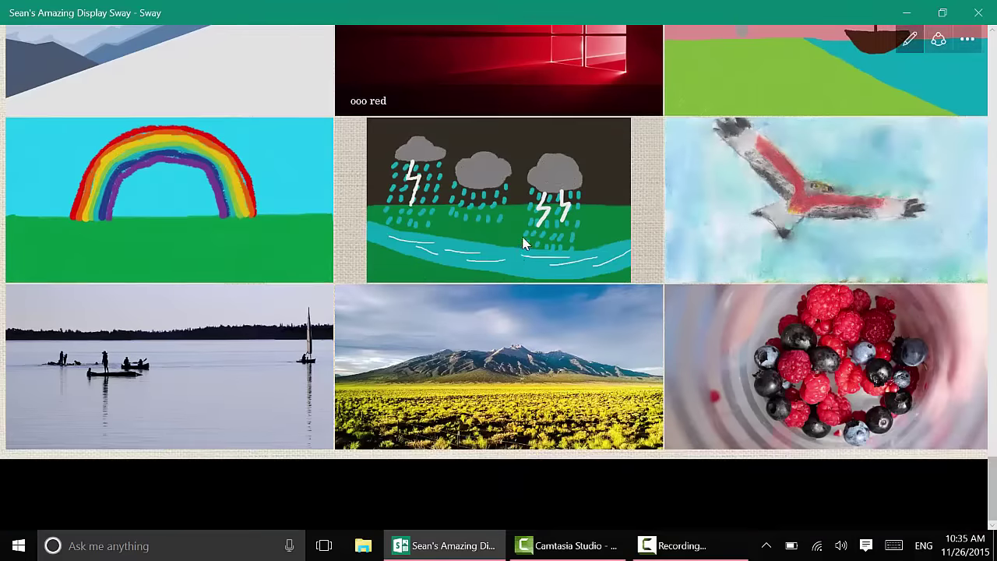
pyautogui.scroll(-5, 523, 244)
pyautogui.scroll(2, 550, 204)
pyautogui.scroll(15, 911, 172)
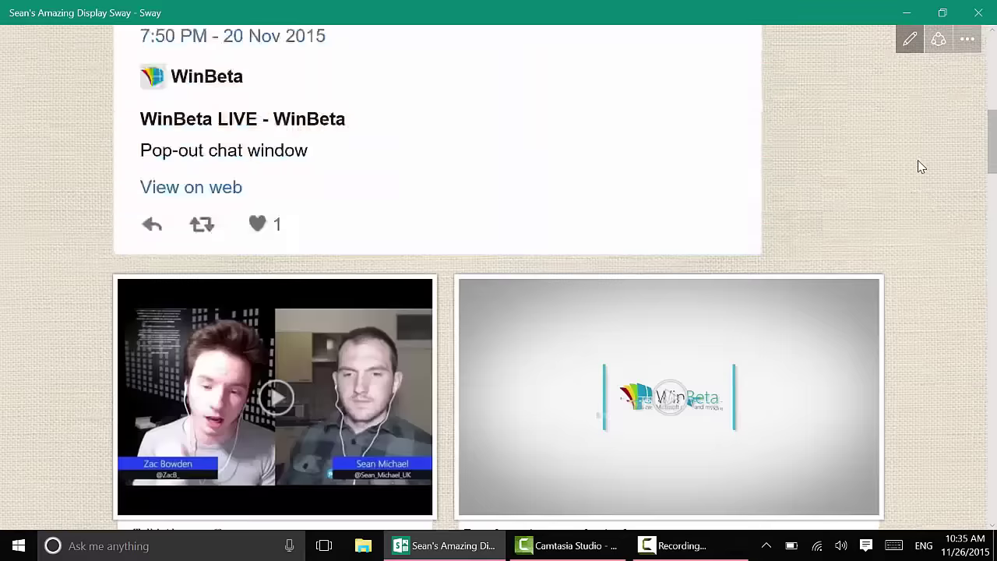
# Return the Sway to editing and apply the dark wood design with green accents
pyautogui.click(909, 40)
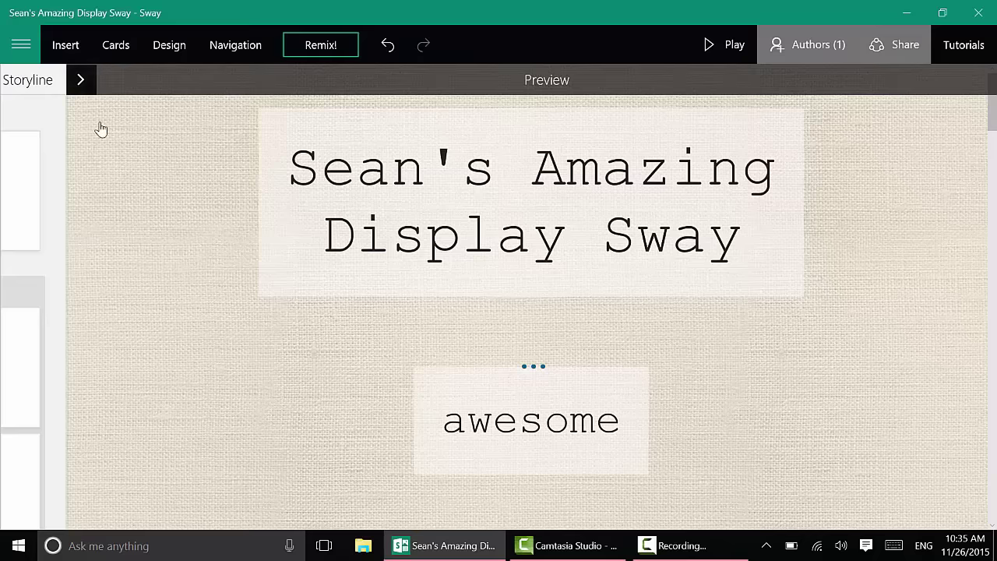
pyautogui.click(166, 50)
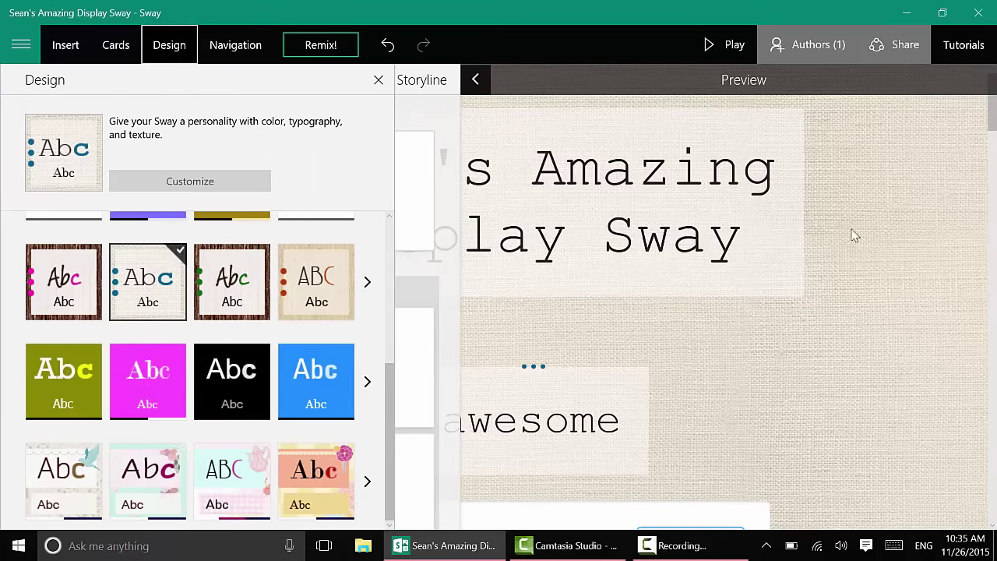
pyautogui.click(237, 295)
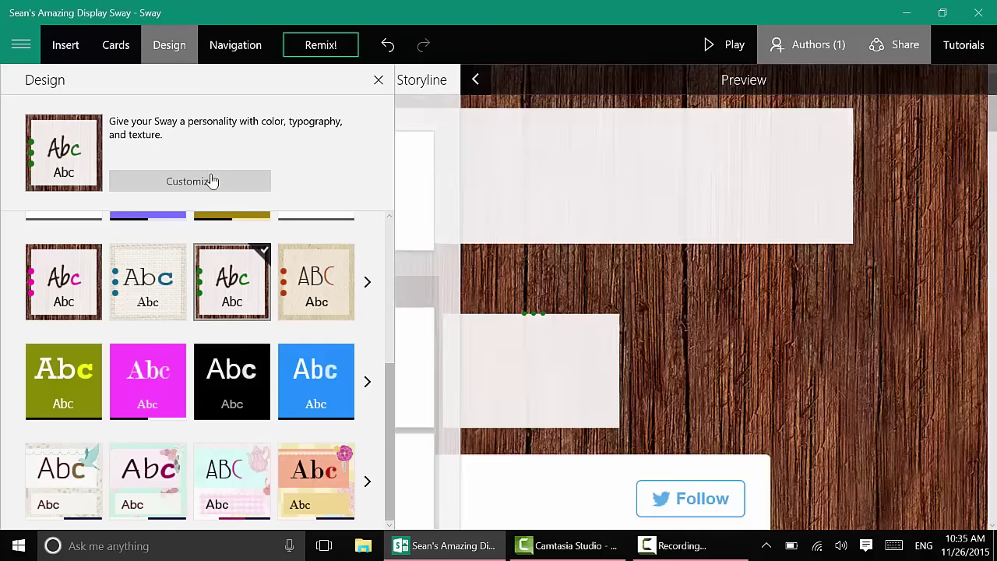
# Look over the design's customization options for color palettes, fonts and animation emphasis, and return to the full preview
pyautogui.click(216, 185)
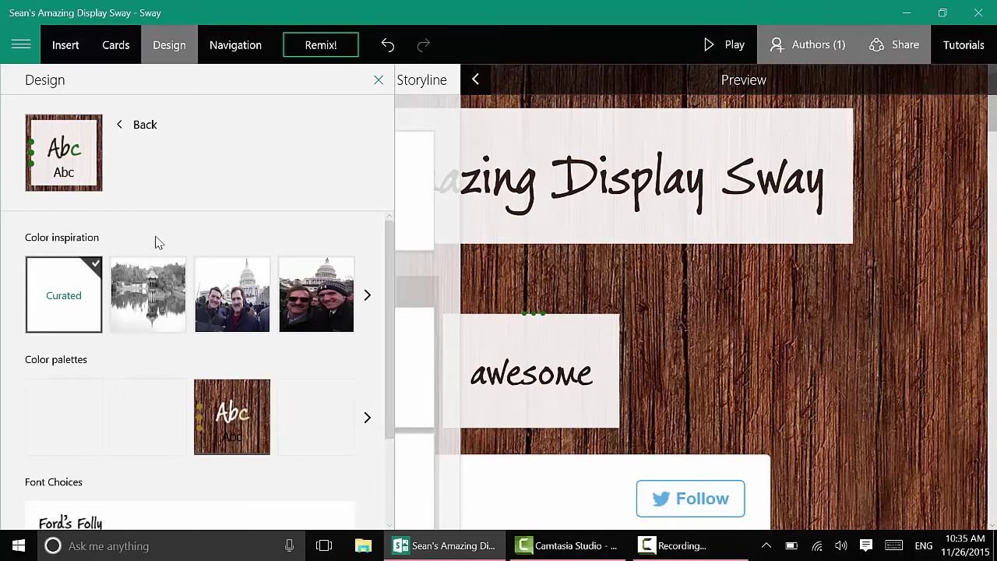
pyautogui.scroll(-3, 136, 295)
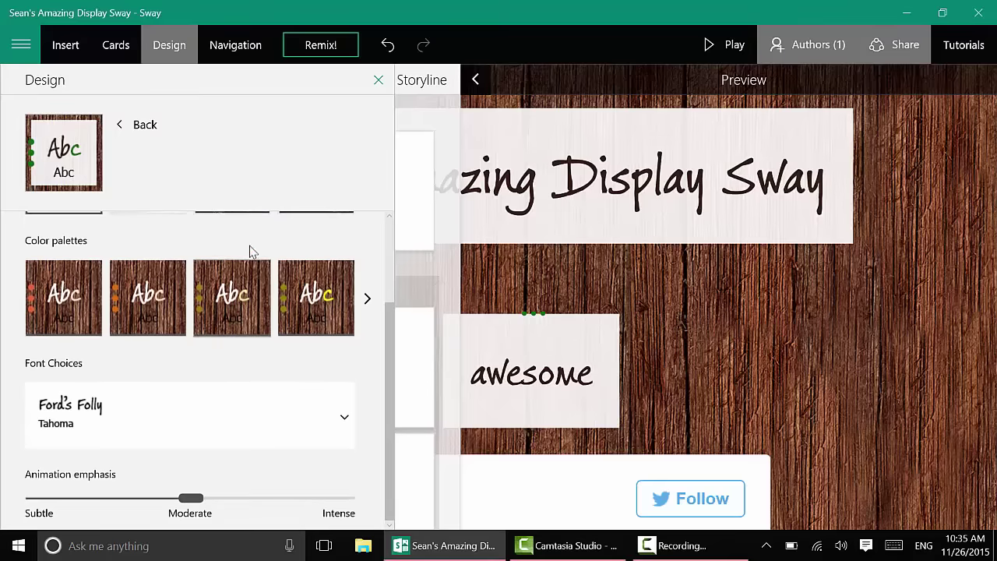
pyautogui.click(379, 81)
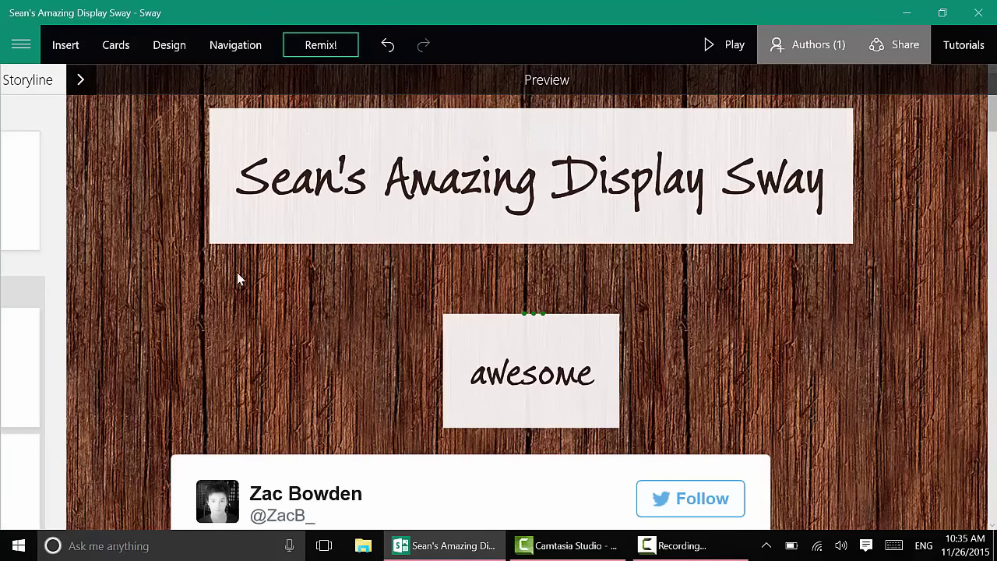
pyautogui.scroll(-3, 902, 270)
pyautogui.scroll(3, 896, 260)
# Set the Sway's navigation to the horizontal scrolling layout and show the full preview
pyautogui.click(235, 45)
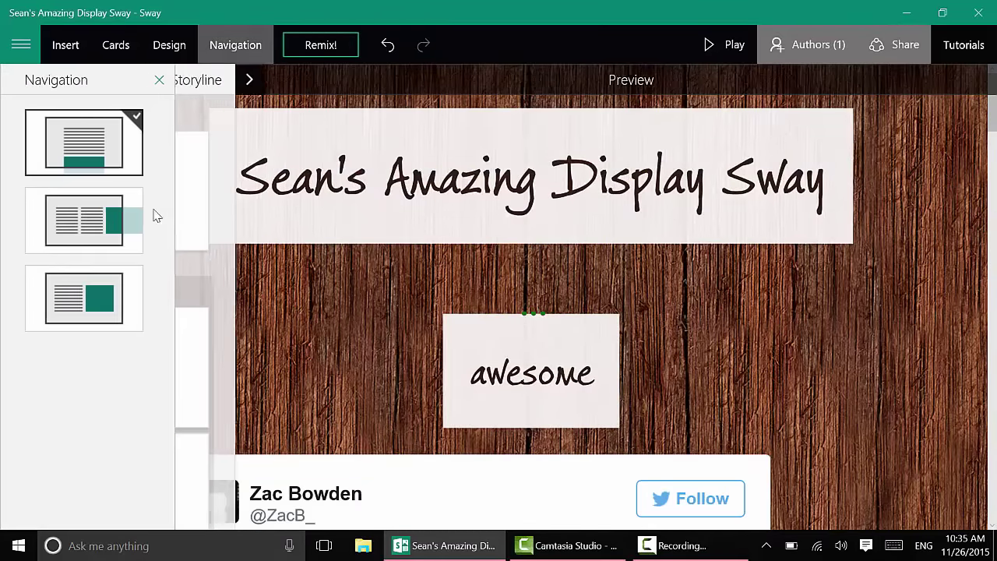
pyautogui.click(107, 226)
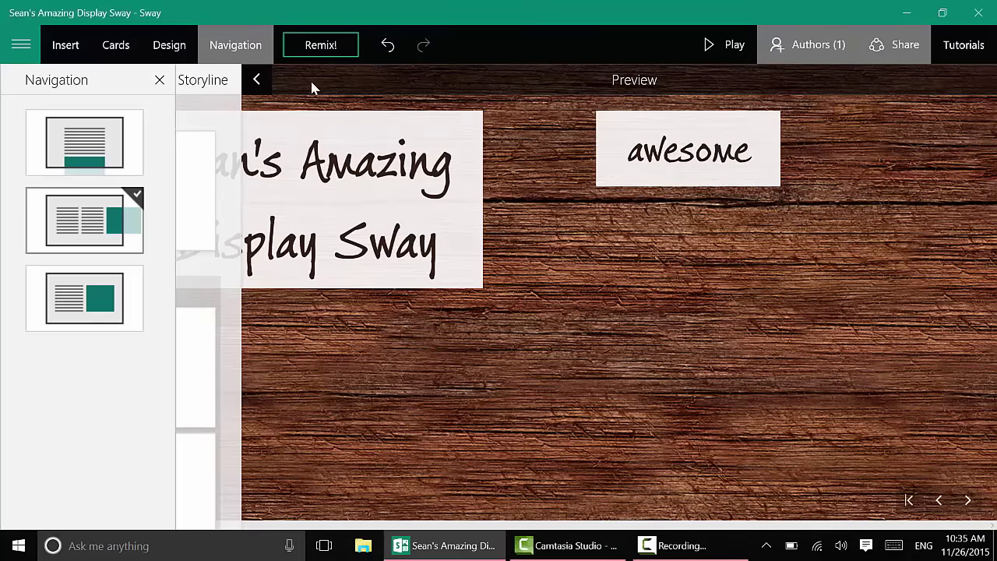
pyautogui.click(257, 81)
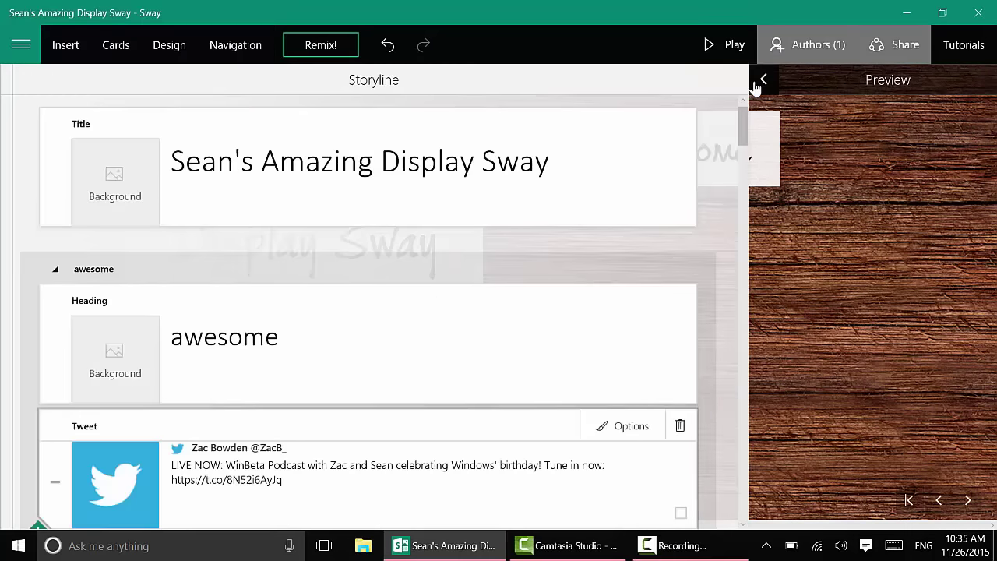
pyautogui.click(764, 81)
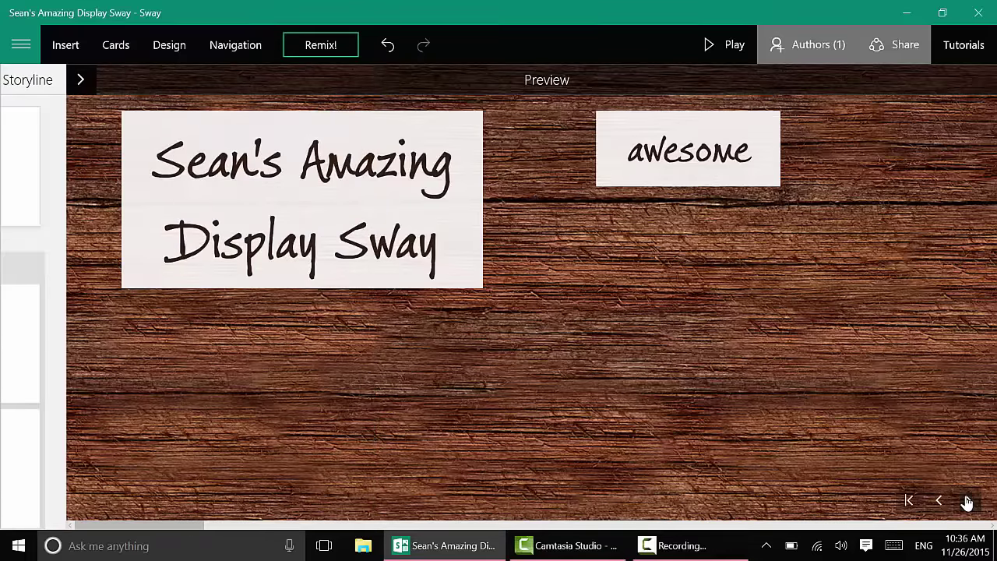
# Page forward through the horizontal preview to the Photo options section
pyautogui.click(967, 501)
pyautogui.click(967, 501)
pyautogui.click(967, 501)
pyautogui.click(967, 501)
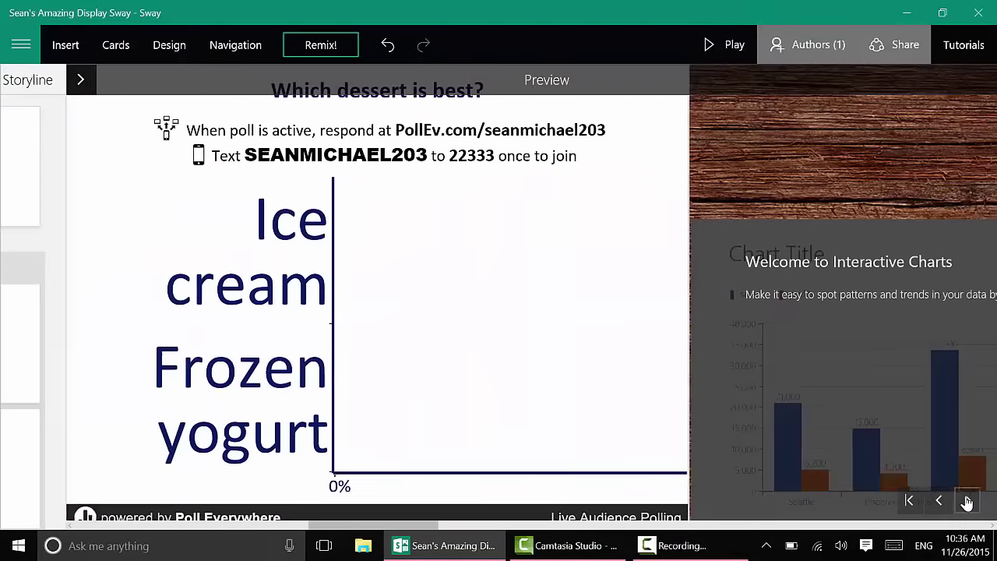
pyautogui.click(967, 501)
pyautogui.click(967, 501)
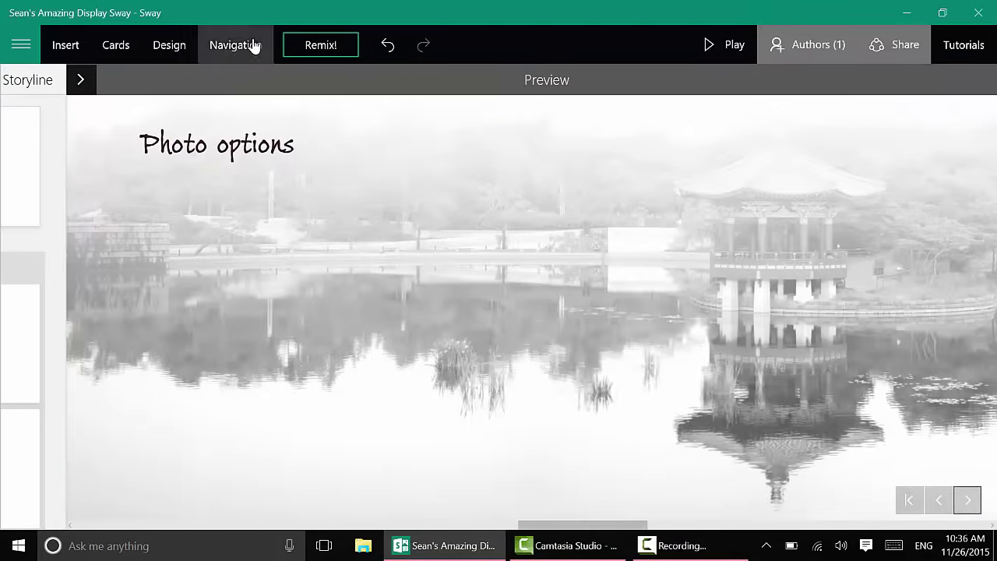
# Set the navigation to the slide-style layout and page forward through the Sway as far as the embedded Nottingham map
pyautogui.click(253, 45)
pyautogui.click(104, 290)
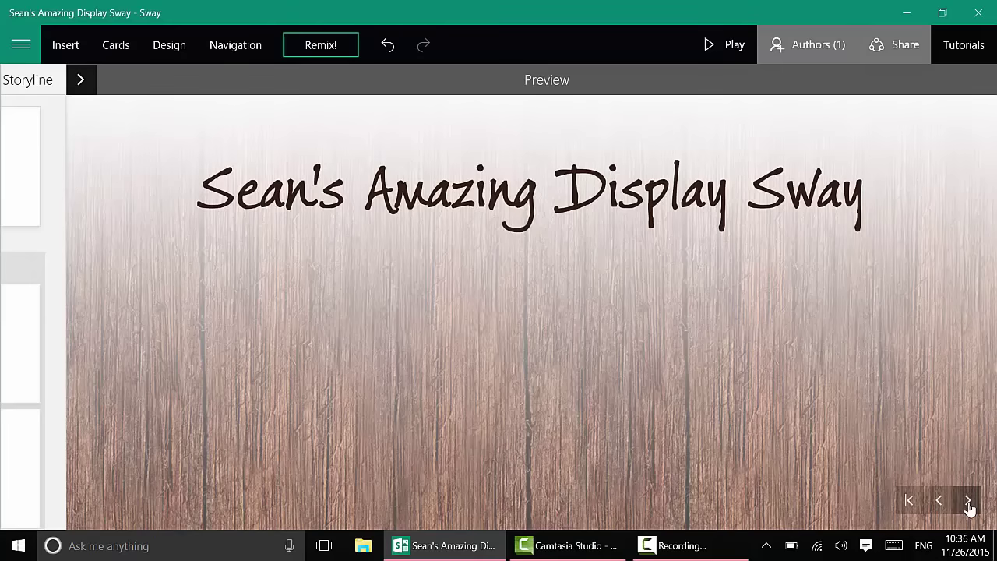
pyautogui.click(969, 502)
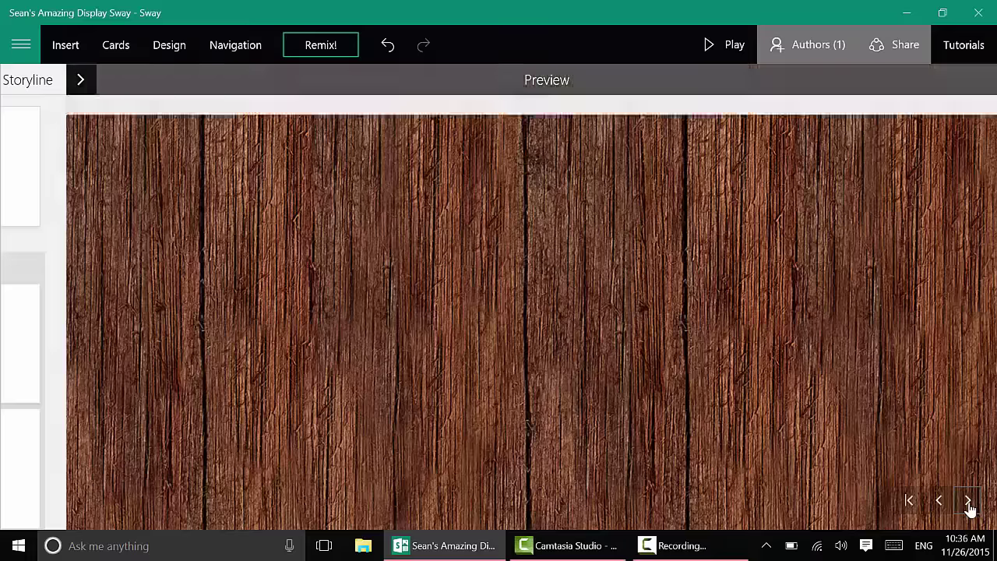
pyautogui.click(968, 503)
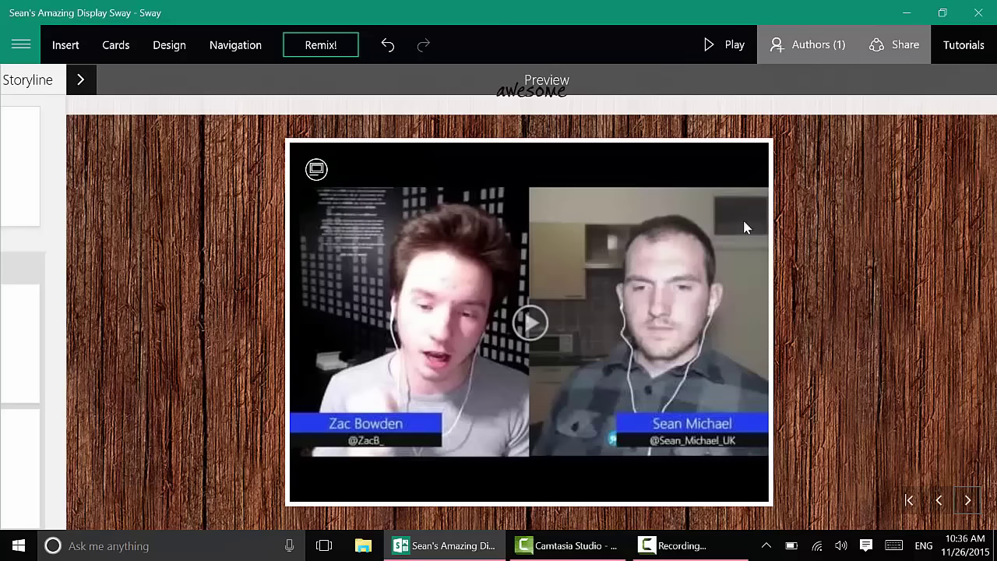
pyautogui.click(976, 501)
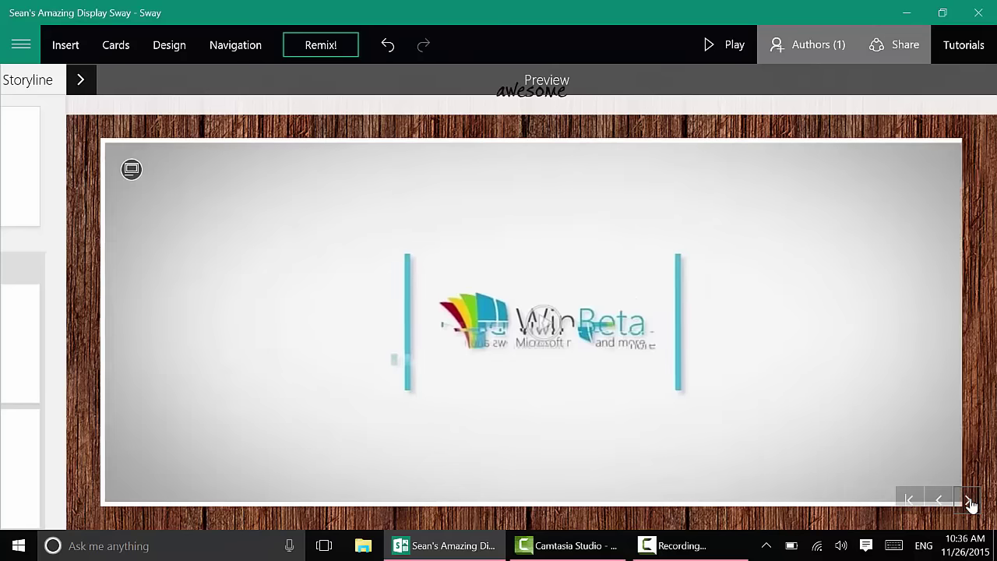
pyautogui.click(969, 501)
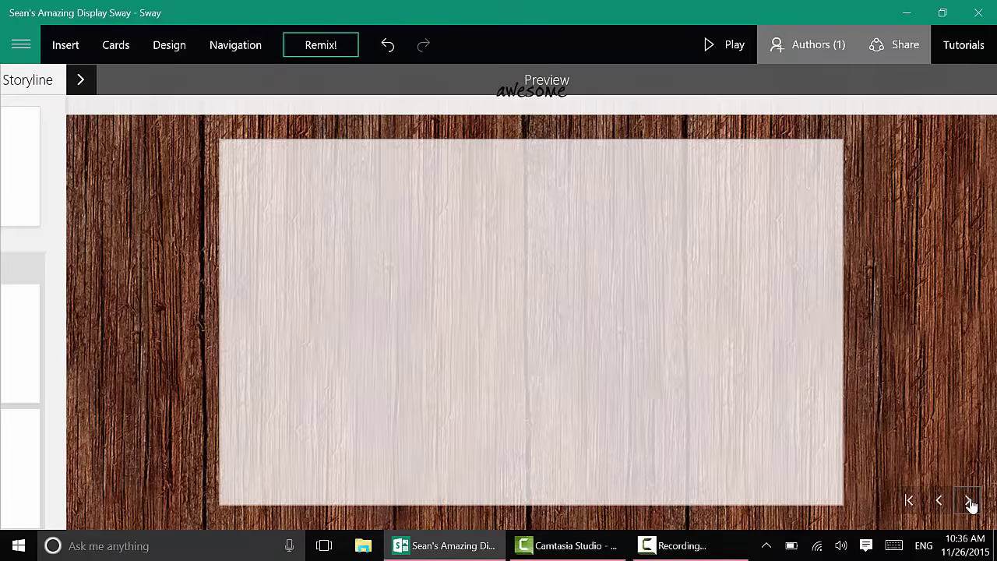
pyautogui.click(968, 501)
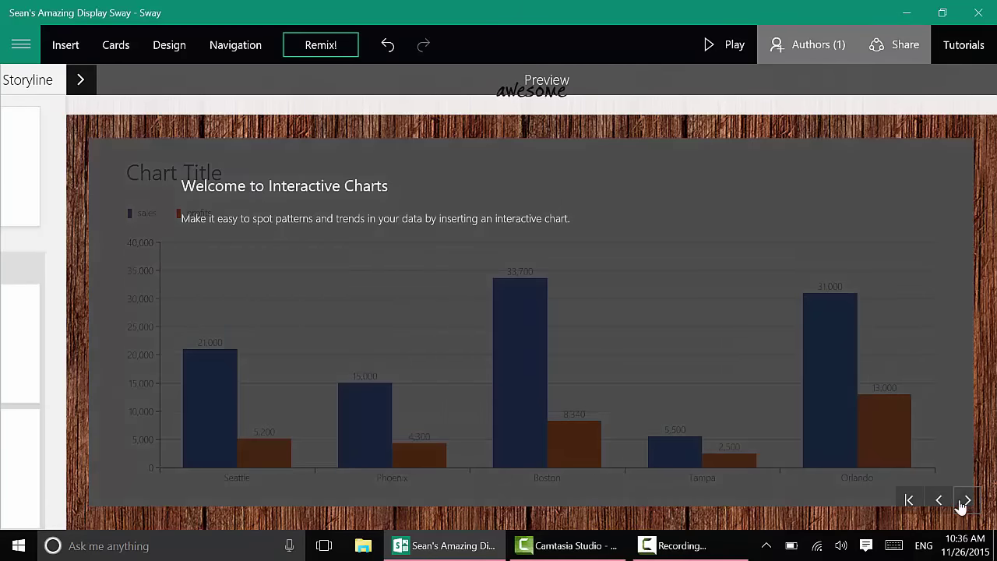
pyautogui.click(967, 501)
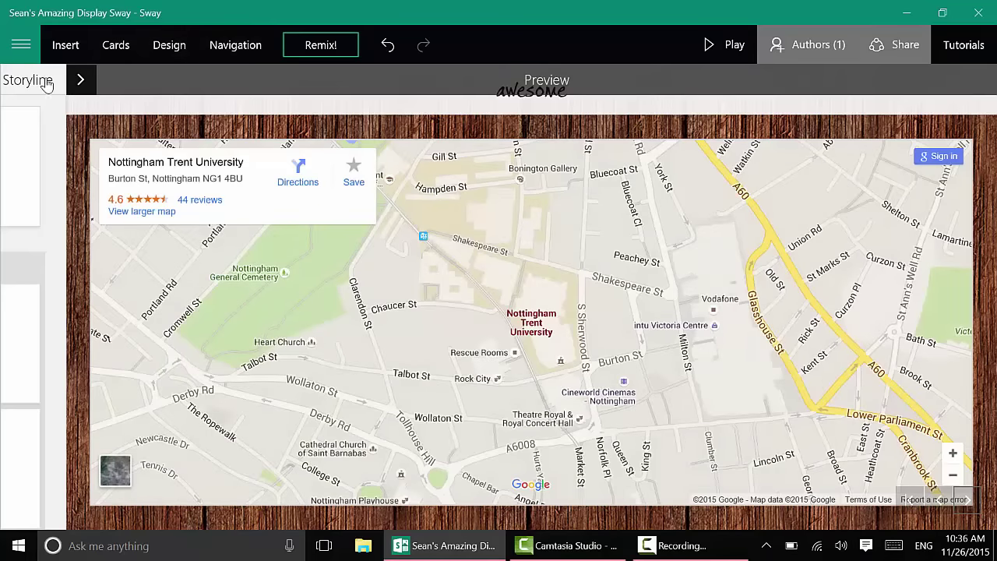
# Expand the Storyline and examine its title, heading, tweet and video cards, selecting the awesome heading card
pyautogui.click(80, 80)
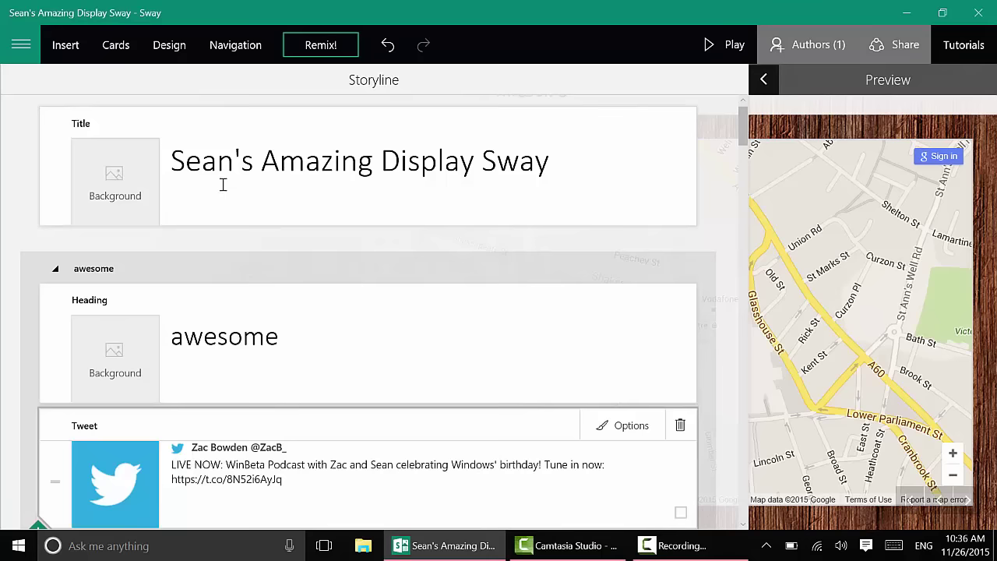
pyautogui.click(312, 211)
pyautogui.scroll(-2, 296, 205)
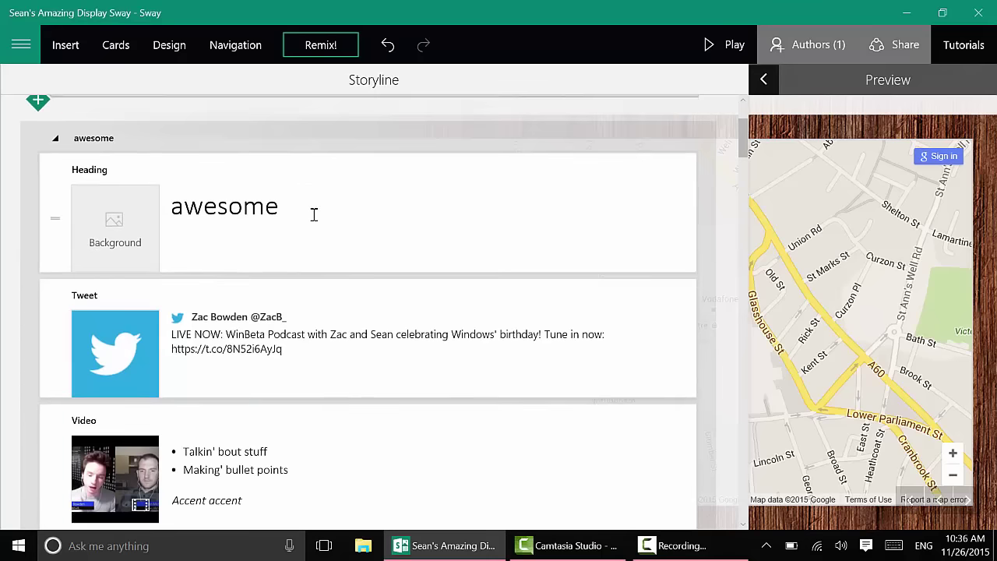
pyautogui.click(314, 215)
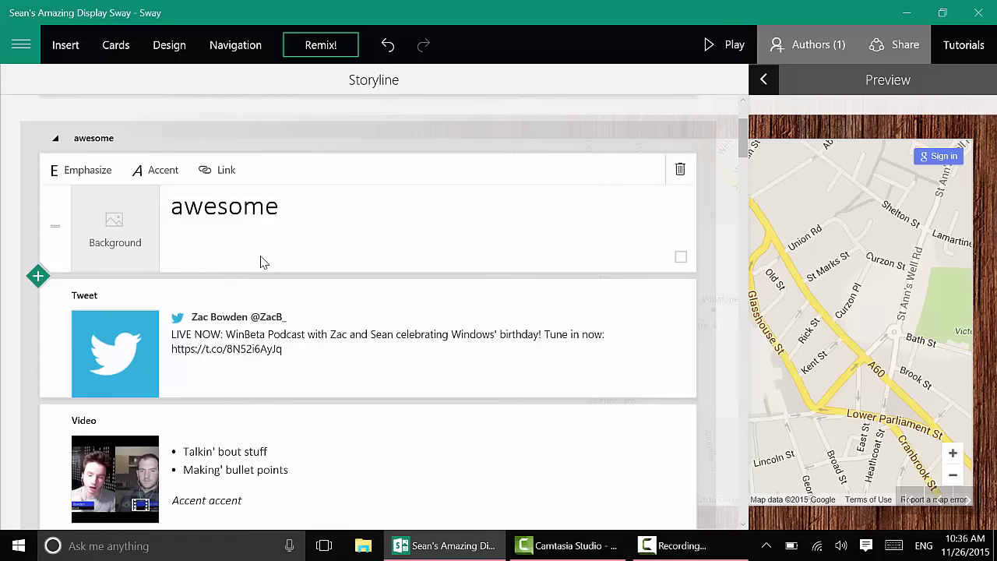
pyautogui.scroll(-1, 263, 260)
pyautogui.scroll(3, 195, 227)
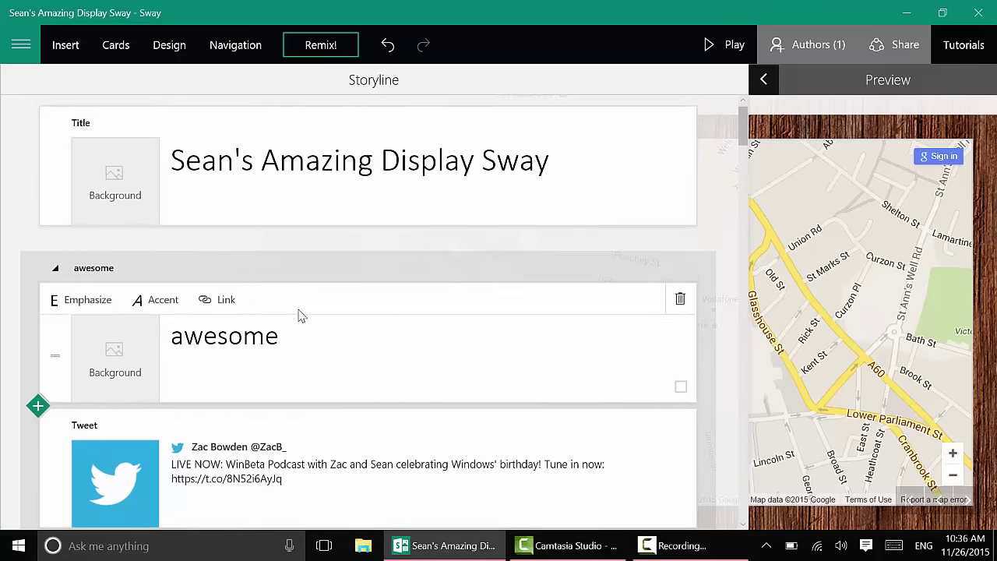
pyautogui.scroll(-2, 323, 329)
pyautogui.scroll(2, 327, 336)
pyautogui.scroll(-2, 325, 336)
pyautogui.scroll(1, 327, 333)
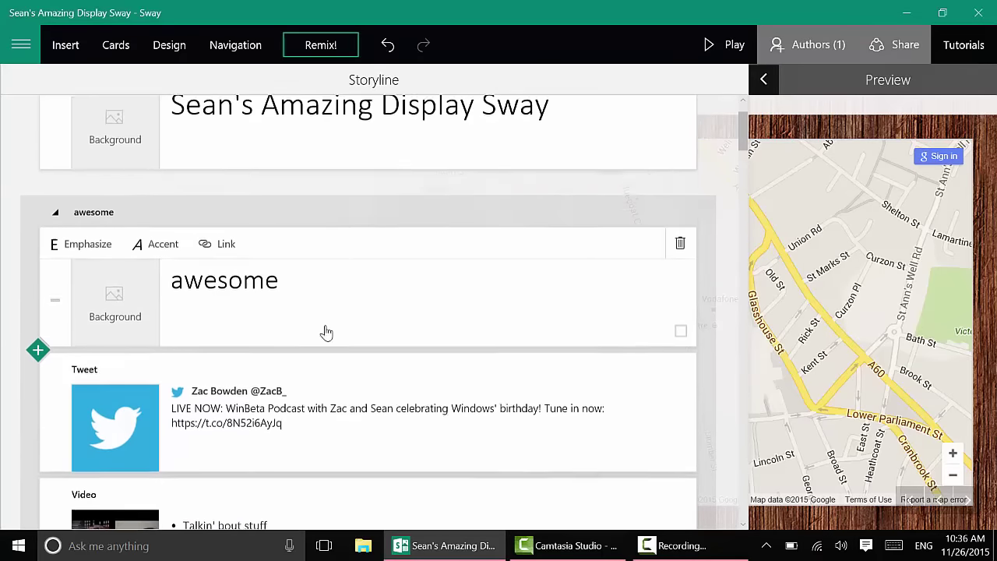
pyautogui.scroll(1, 326, 332)
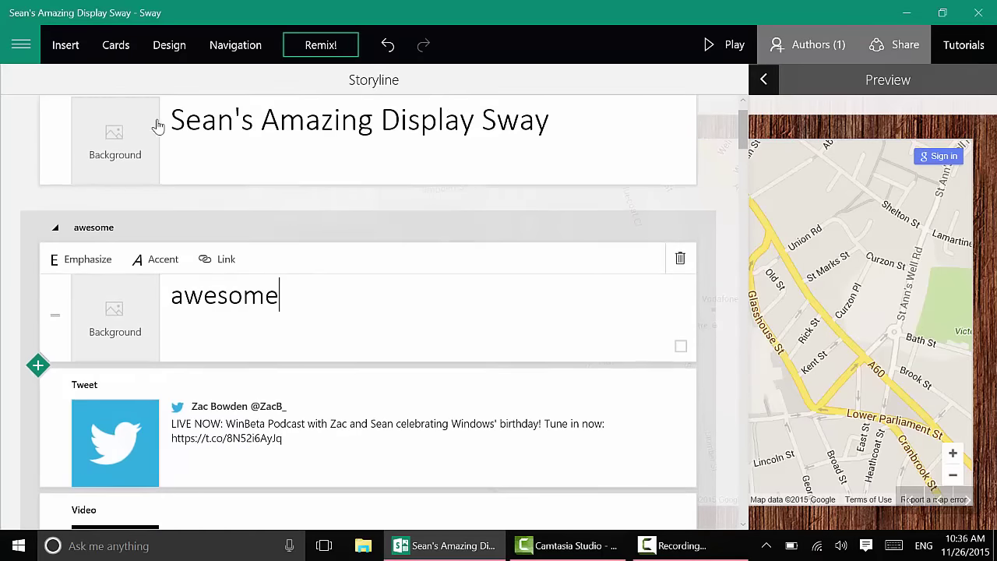
# Add a text card reading "awesome" below the awesome heading, and toggle emphasis on and off for that word
pyautogui.click(38, 366)
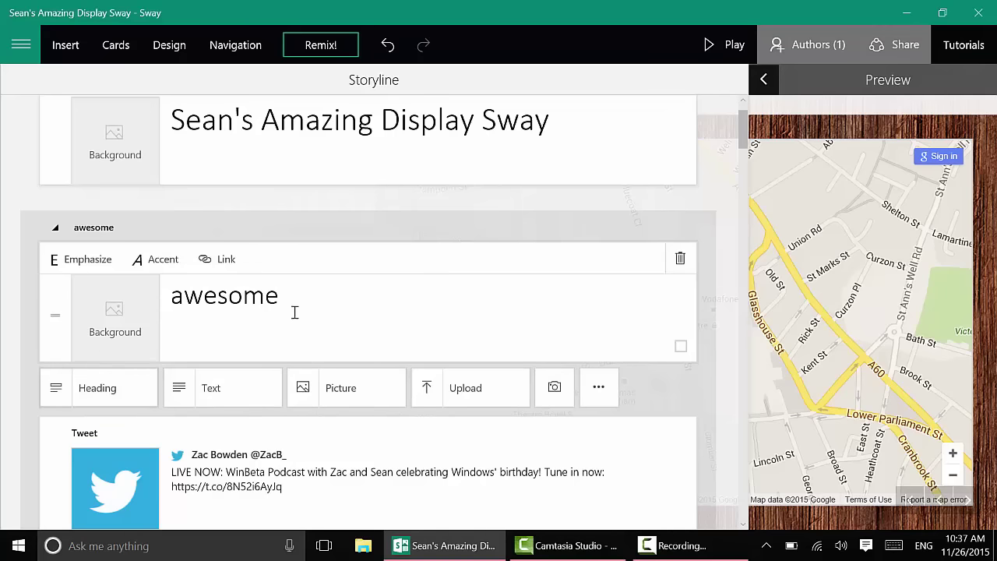
pyautogui.click(261, 390)
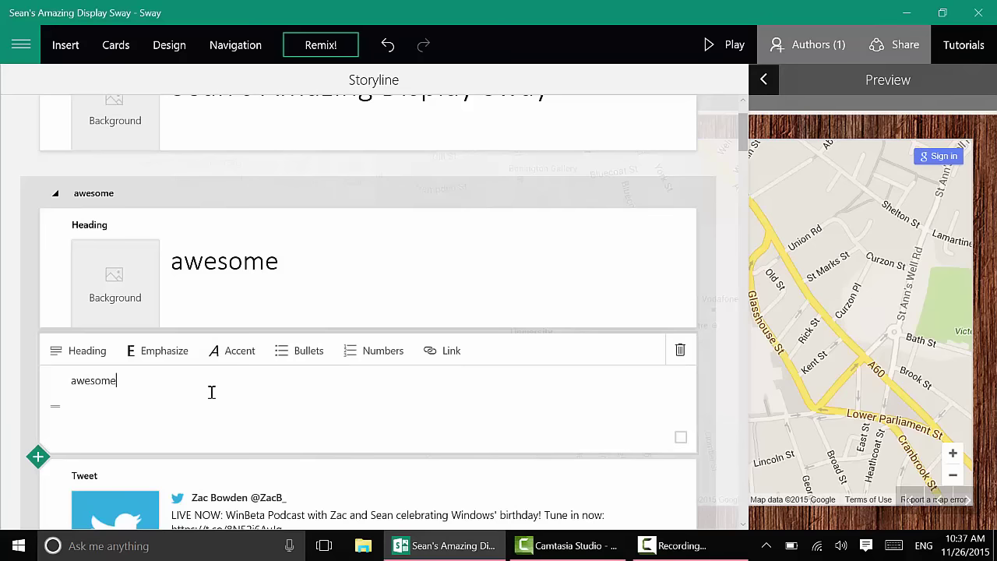
pyautogui.doubleClick(100, 388)
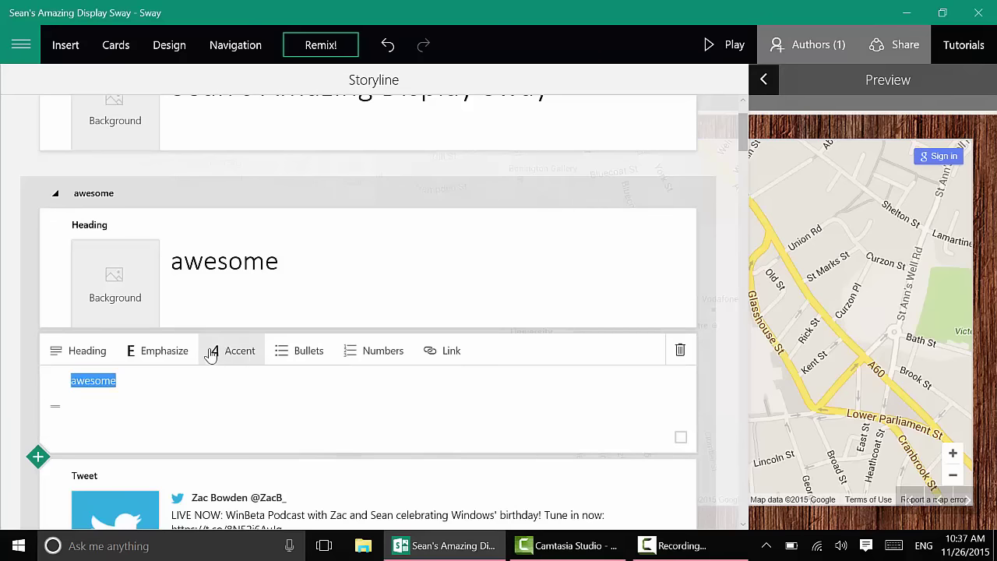
pyautogui.click(179, 352)
pyautogui.click(179, 352)
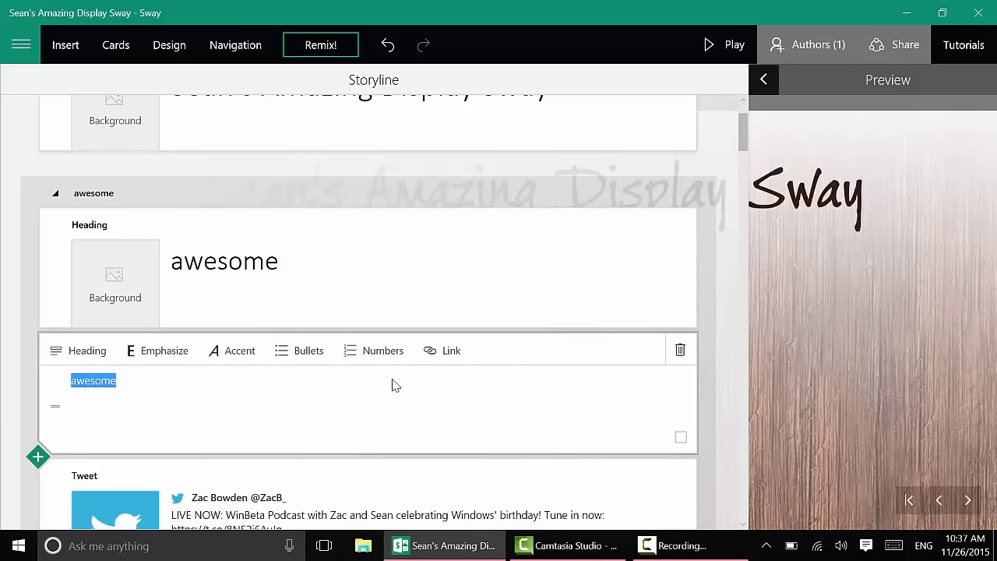
pyautogui.click(438, 375)
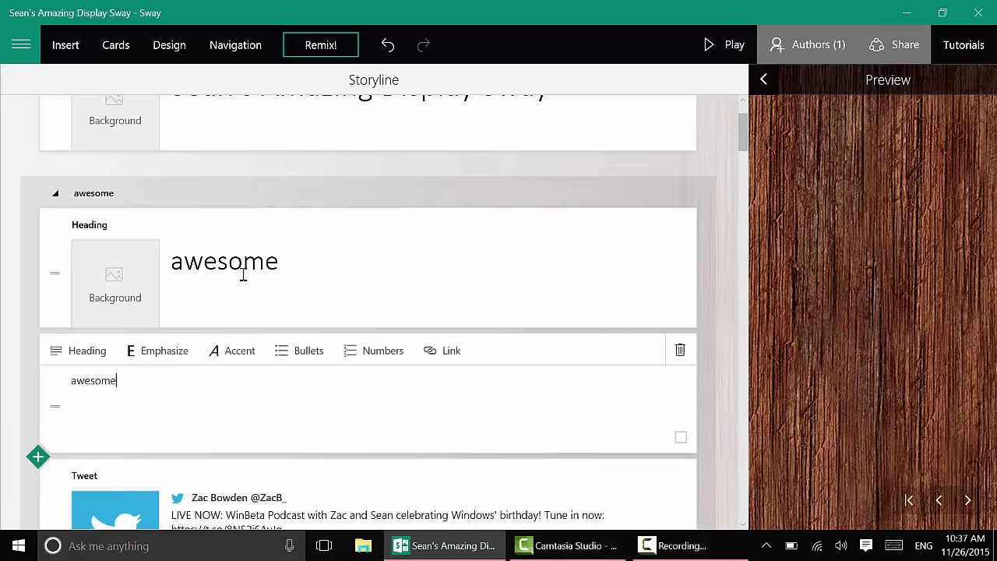
# Show the card types that can be inserted below the new text card
pyautogui.scroll(-3, 241, 274)
pyautogui.scroll(2, 154, 283)
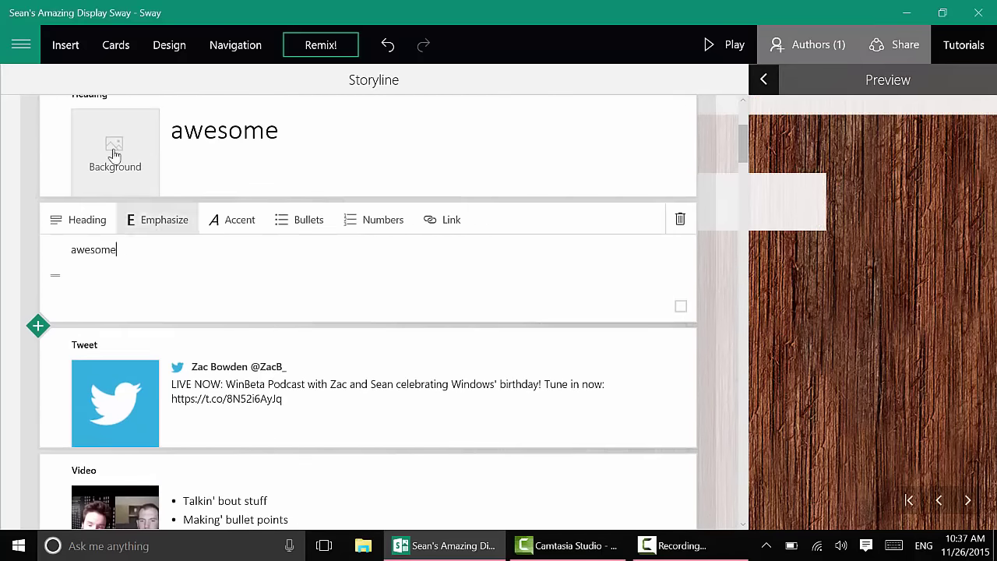
pyautogui.click(38, 326)
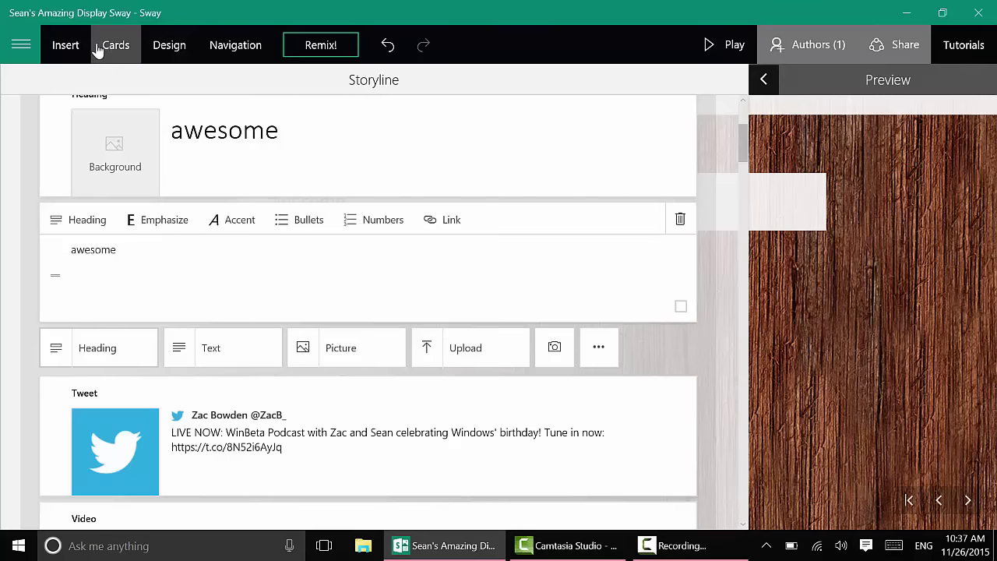
# Look through the content sources available for insertion, and open the computer upload file chooser and dismiss it
pyautogui.click(60, 47)
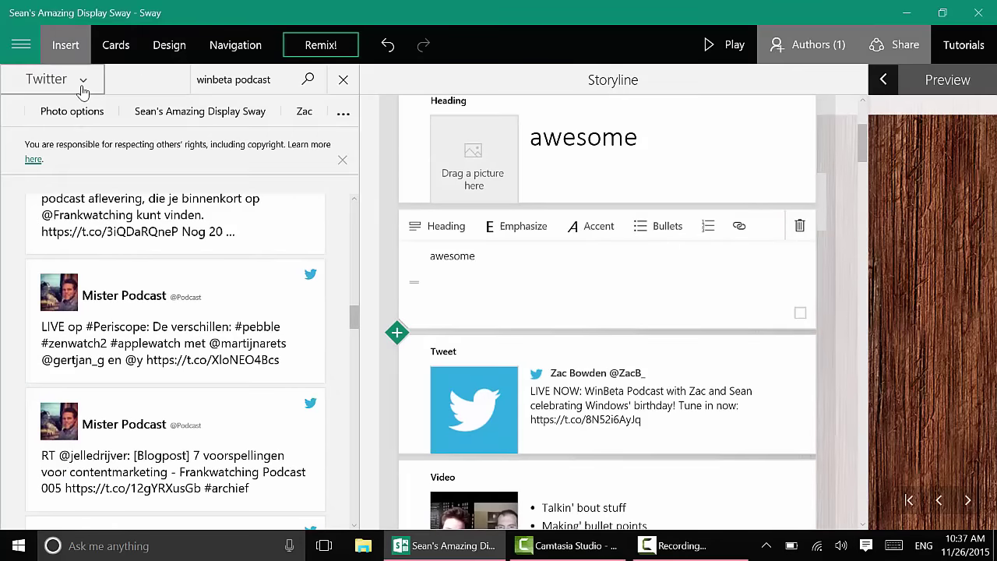
pyautogui.click(83, 80)
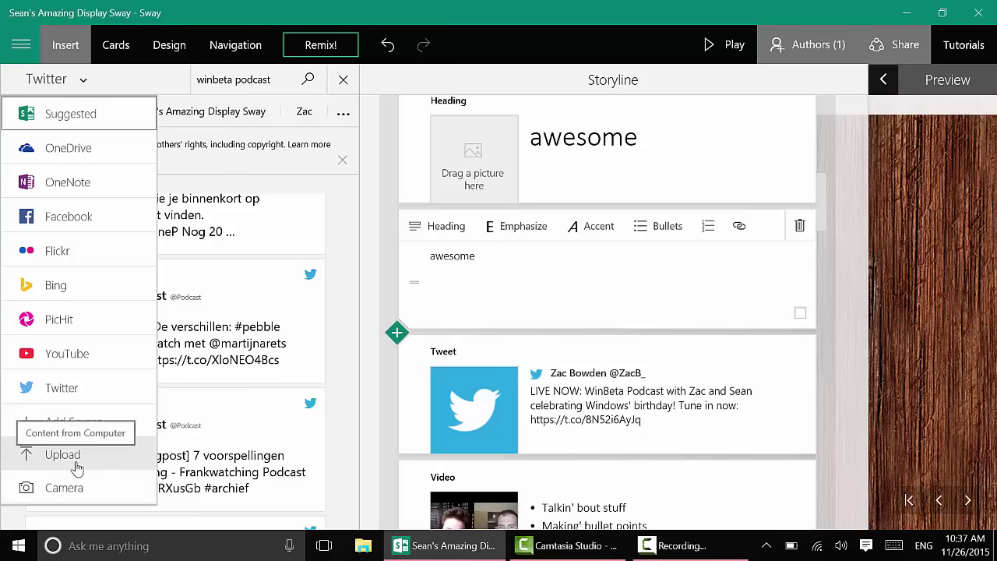
pyautogui.click(77, 467)
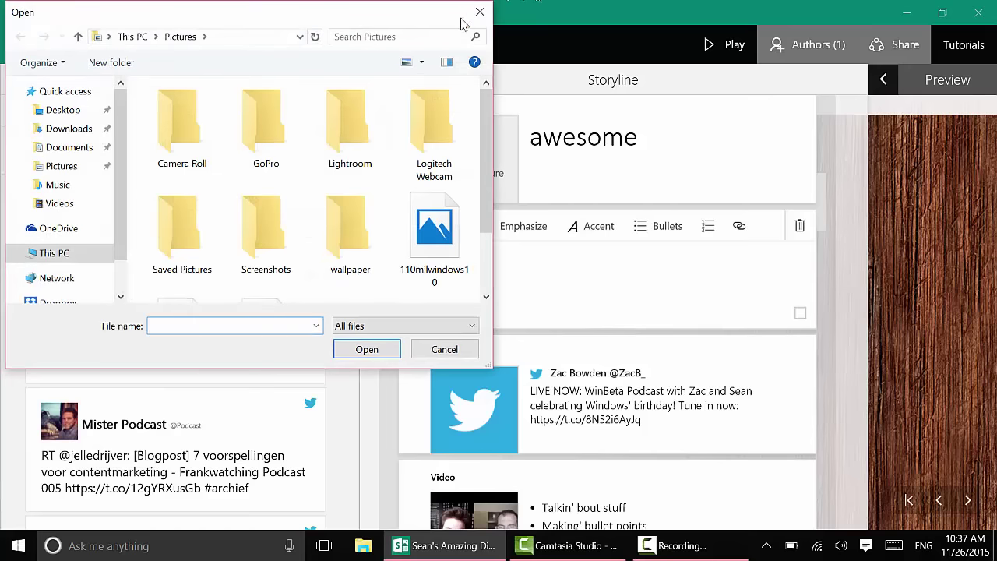
pyautogui.click(481, 14)
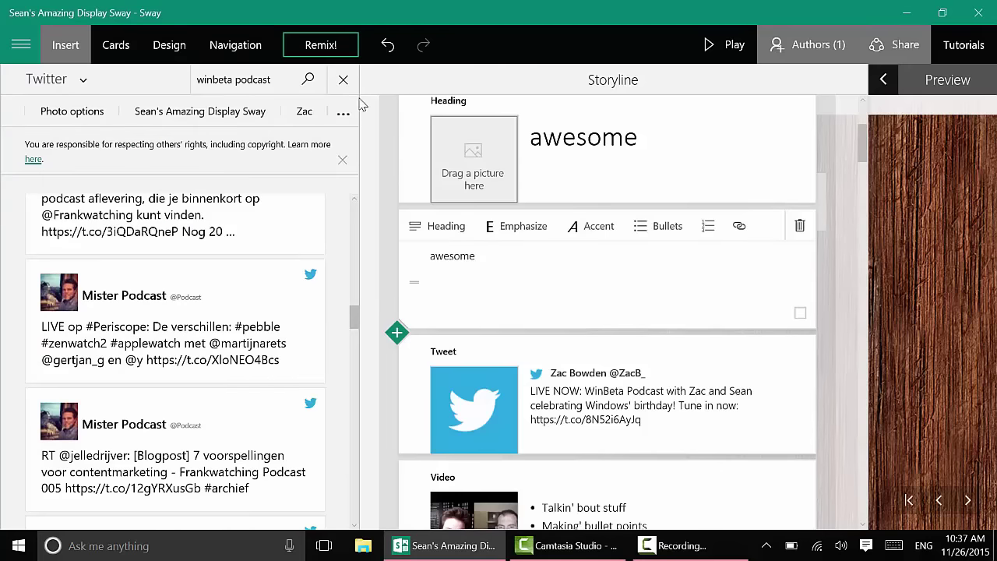
# Open the form for suggesting additional content sources and dismiss it without sending anything
pyautogui.click(84, 79)
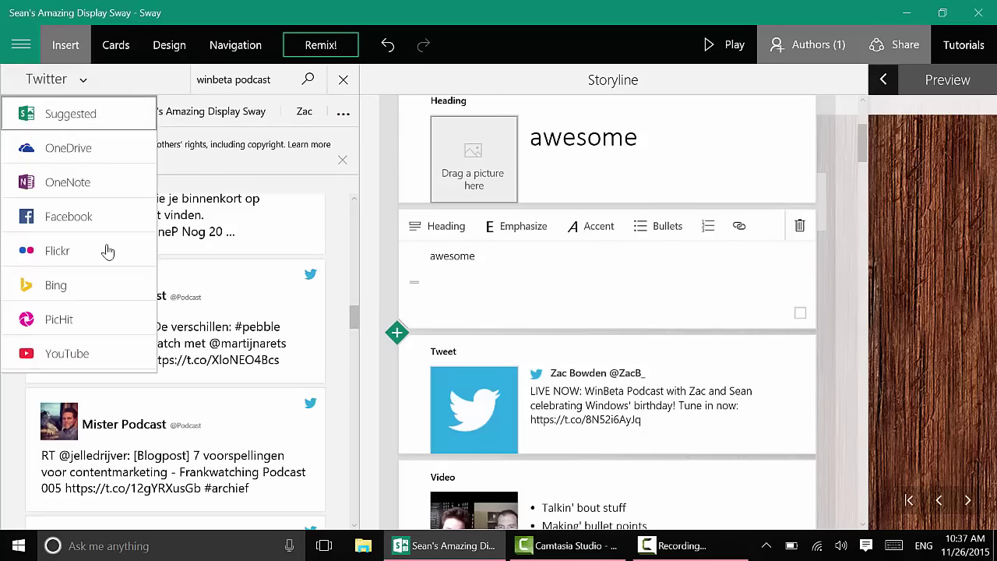
pyautogui.click(85, 435)
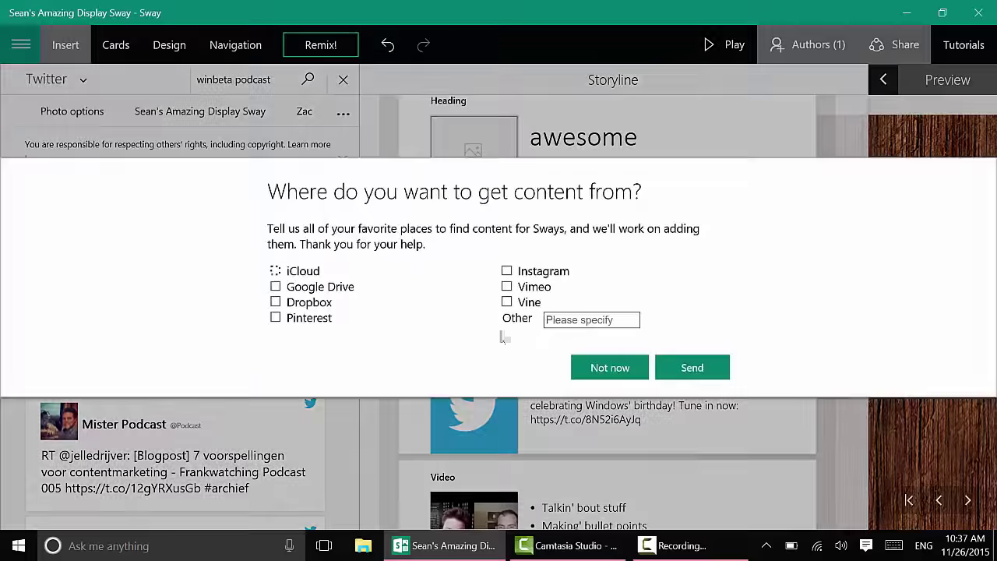
pyautogui.click(610, 368)
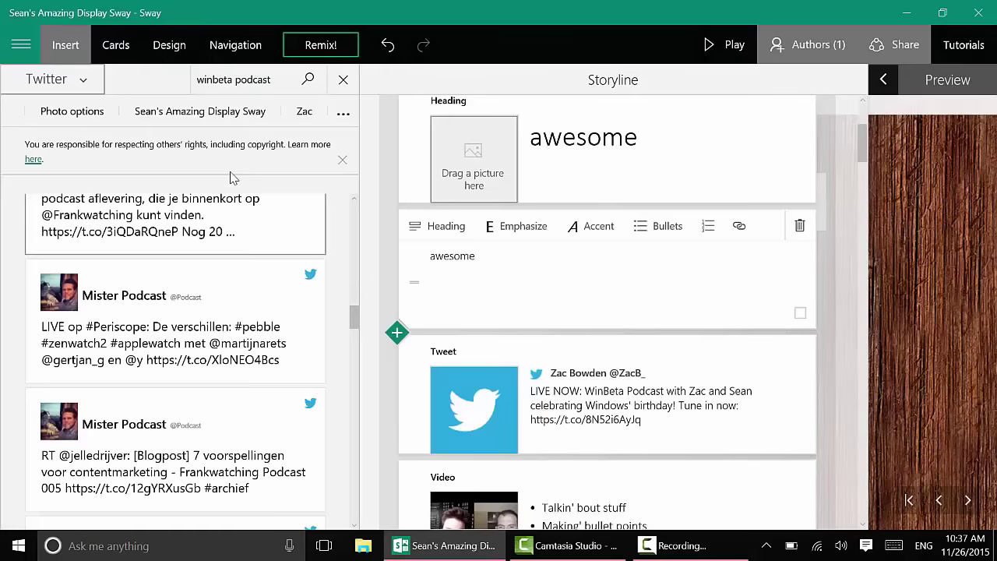
# Review the card types insertable below the awesome text card and the list of available content sources
pyautogui.scroll(-5, 237, 216)
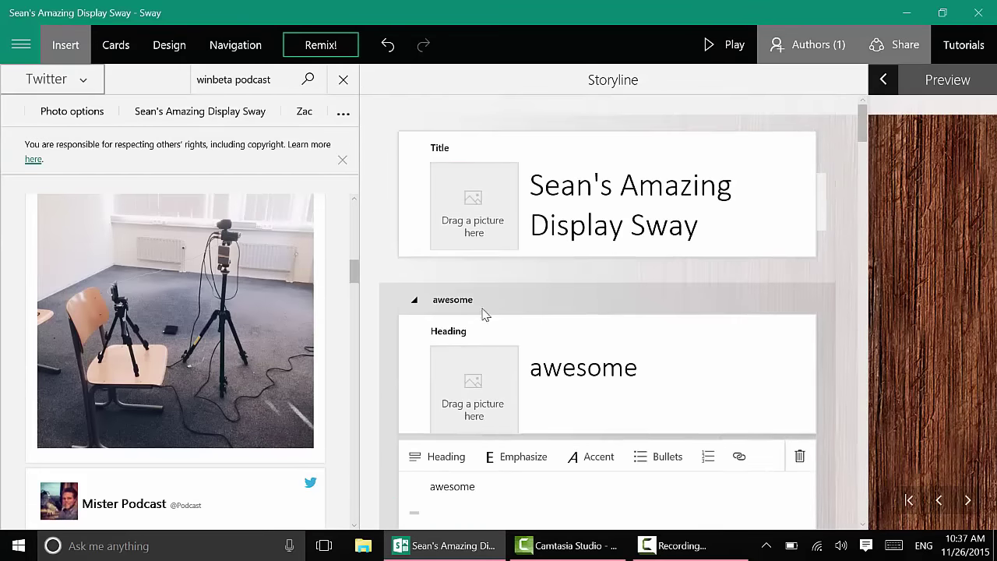
pyautogui.click(397, 367)
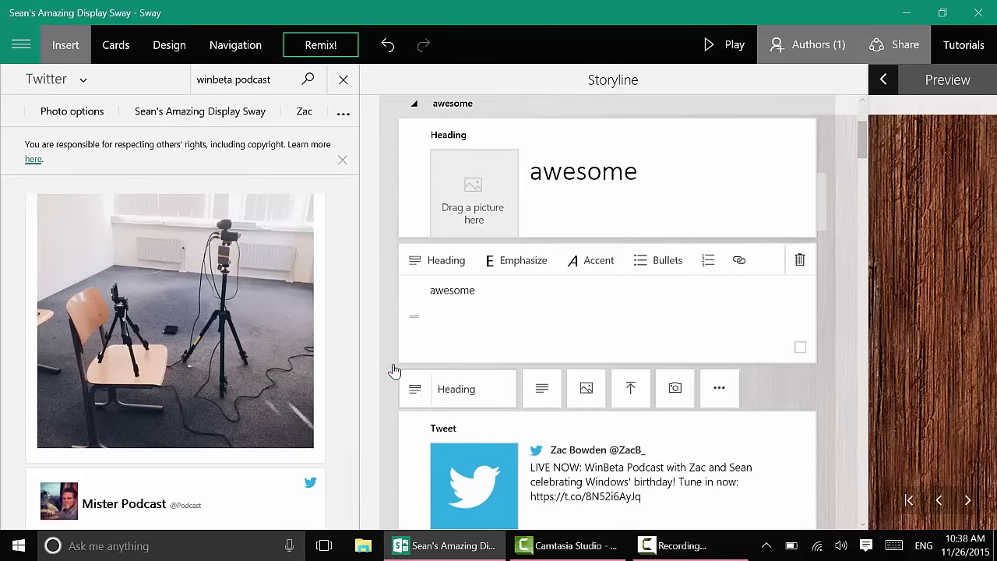
pyautogui.click(83, 80)
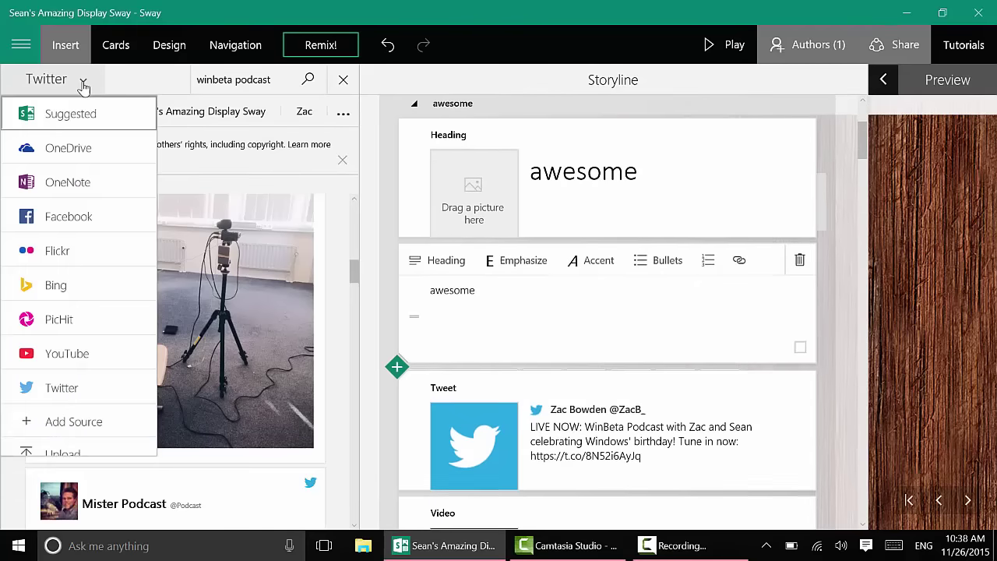
pyautogui.click(535, 343)
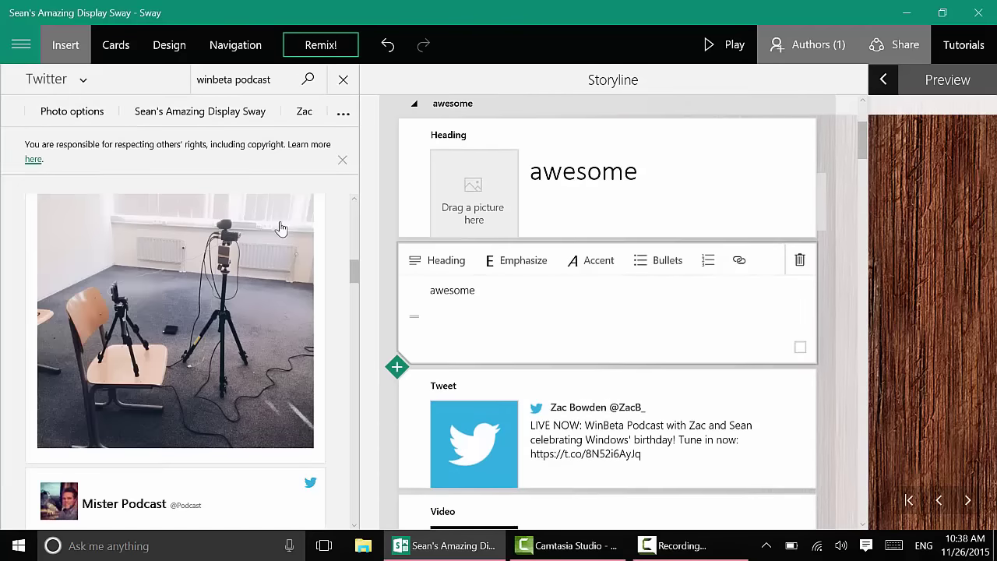
# Search YouTube for "winbeta podcast" and insert the 47:22 podcast video below the awesome text card
pyautogui.click(90, 84)
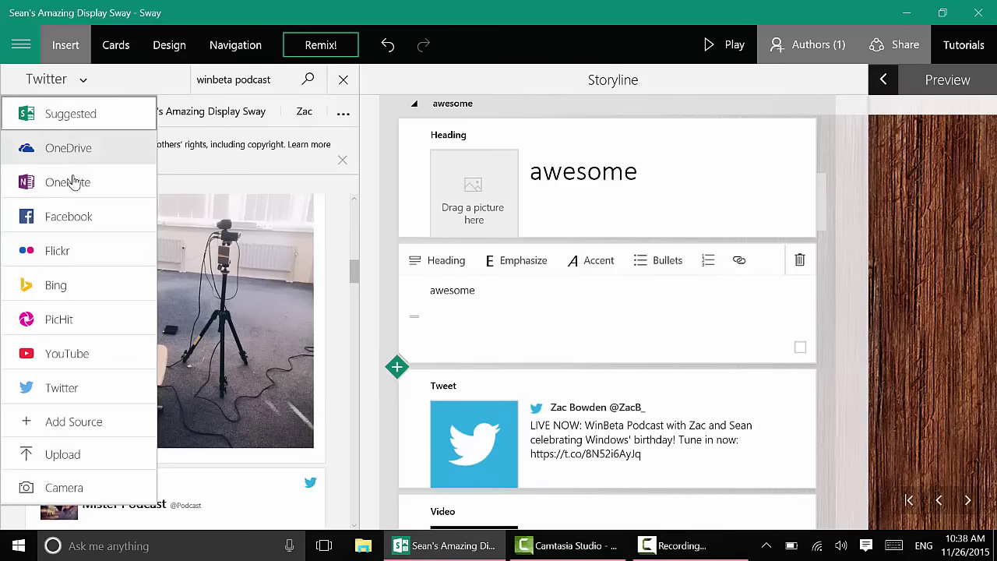
pyautogui.click(82, 362)
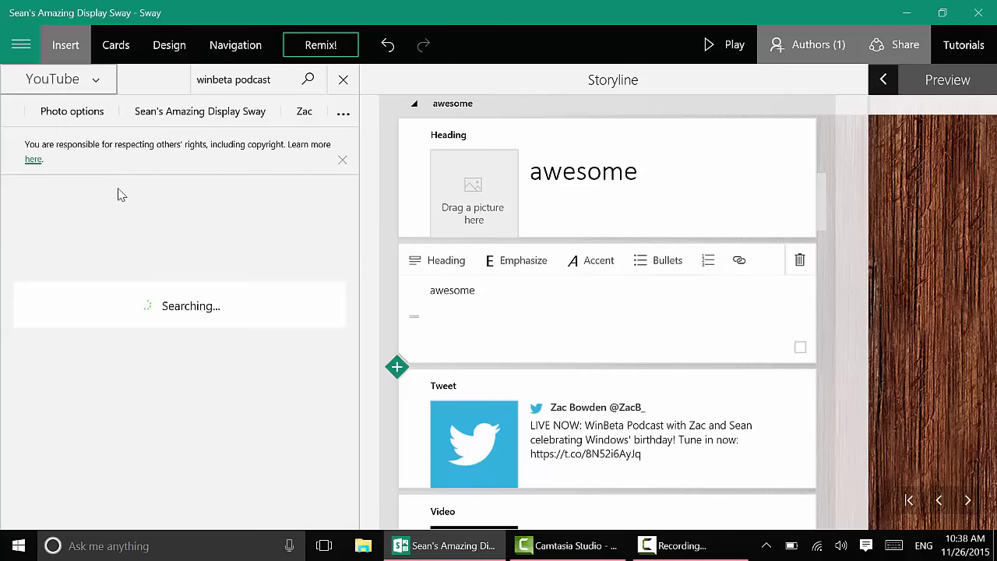
pyautogui.click(270, 79)
pyautogui.click(309, 80)
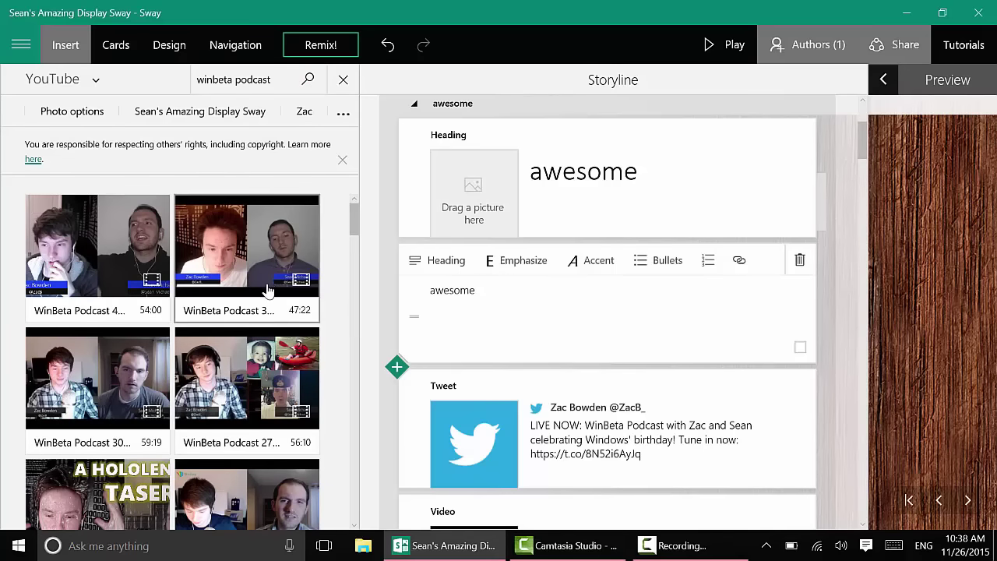
pyautogui.moveTo(242, 273); pyautogui.dragTo(556, 303)
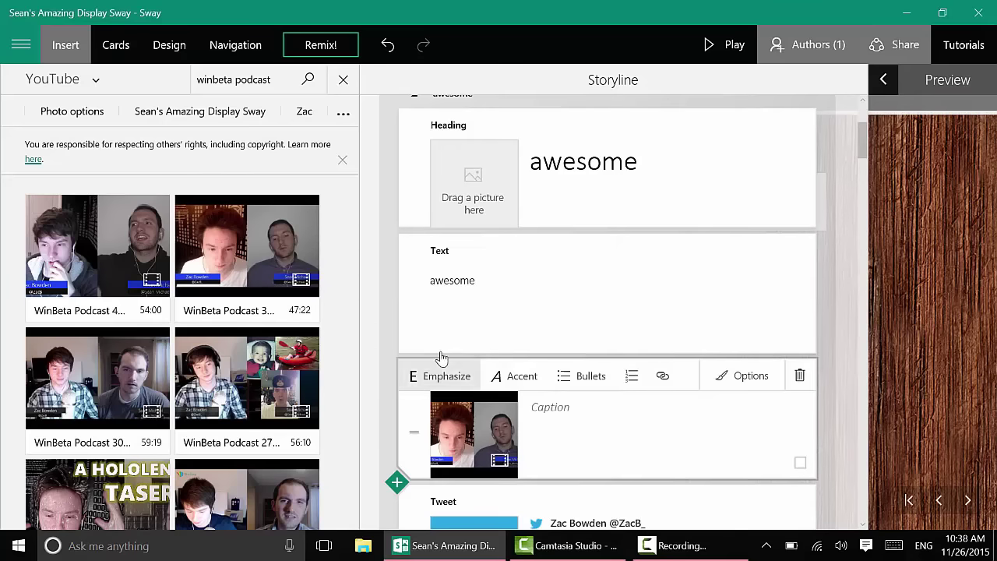
# Set the inserted video card's display option to Moderate
pyautogui.scroll(-3, 561, 378)
pyautogui.scroll(2, 545, 366)
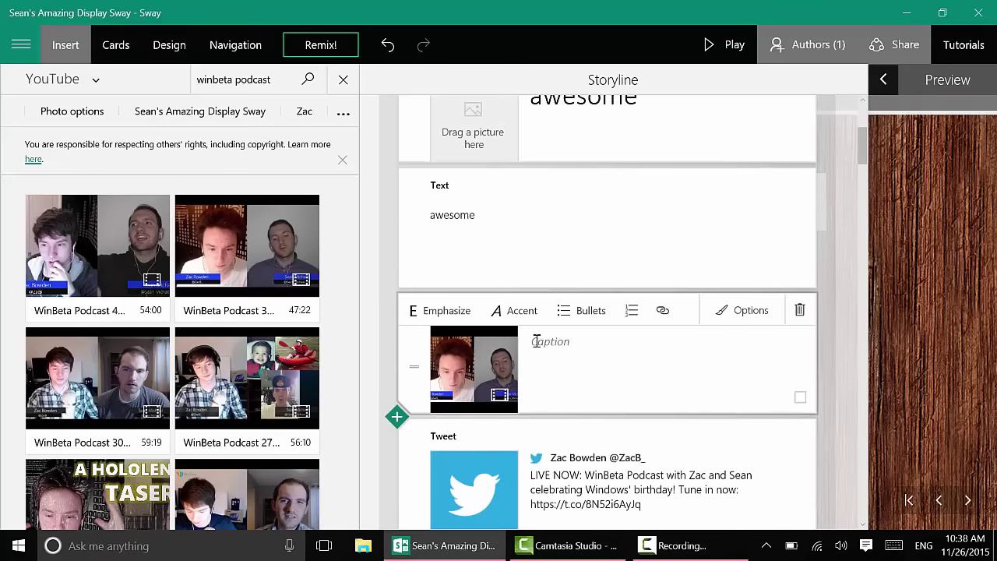
pyautogui.scroll(-3, 608, 328)
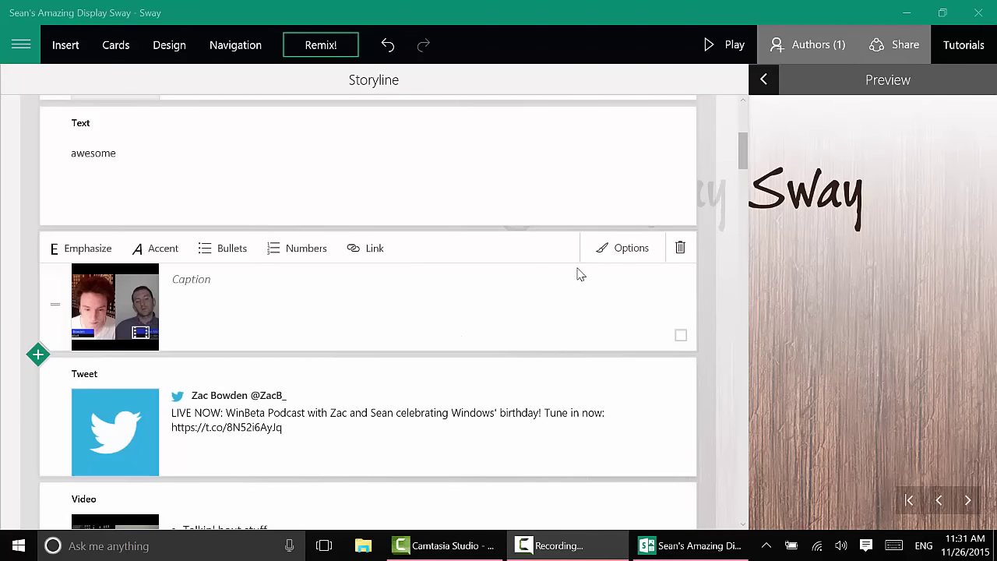
pyautogui.click(622, 250)
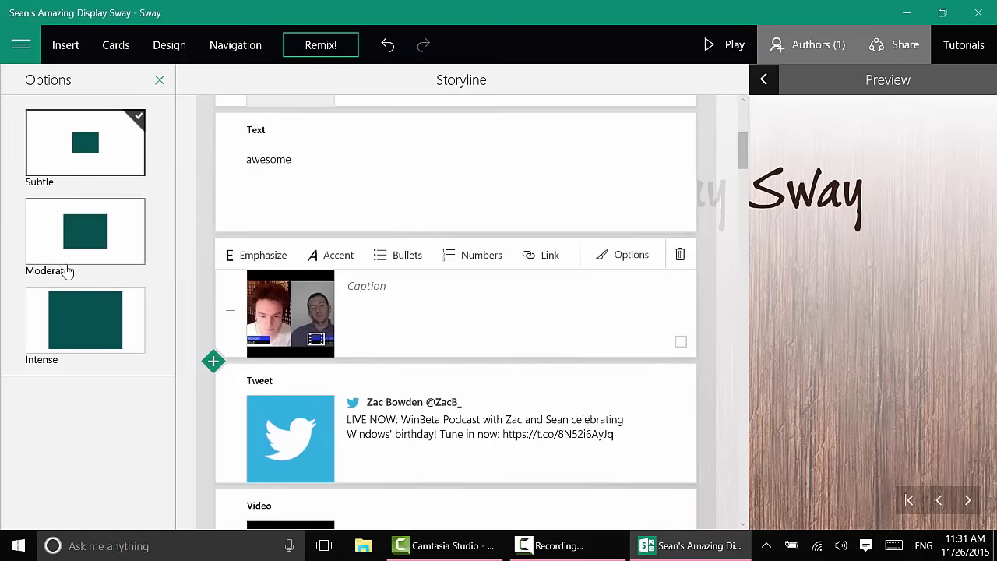
pyautogui.click(93, 248)
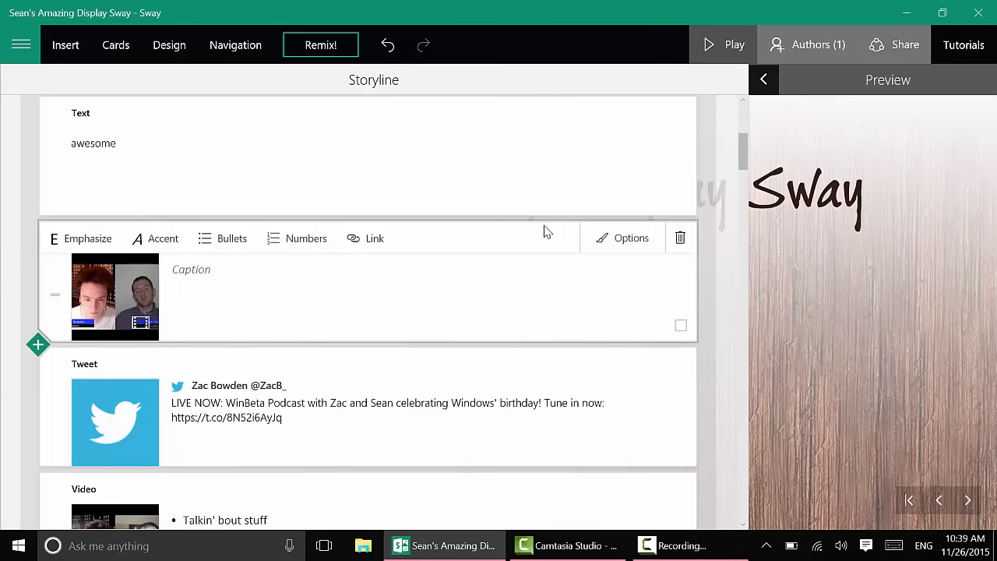
# Expand the preview and page through the awesome text, inserted video and tweet, going back to the text
pyautogui.click(817, 269)
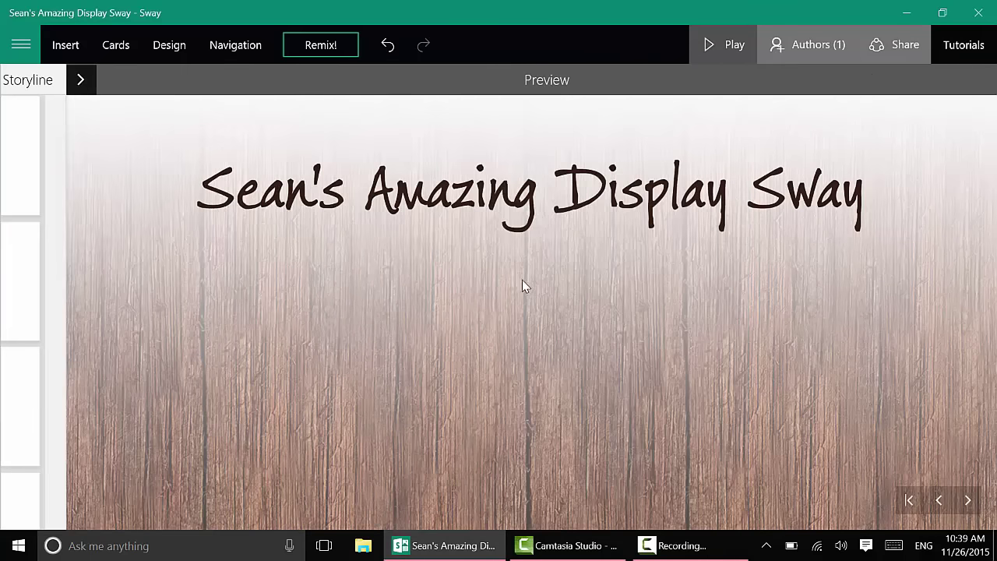
pyautogui.click(968, 501)
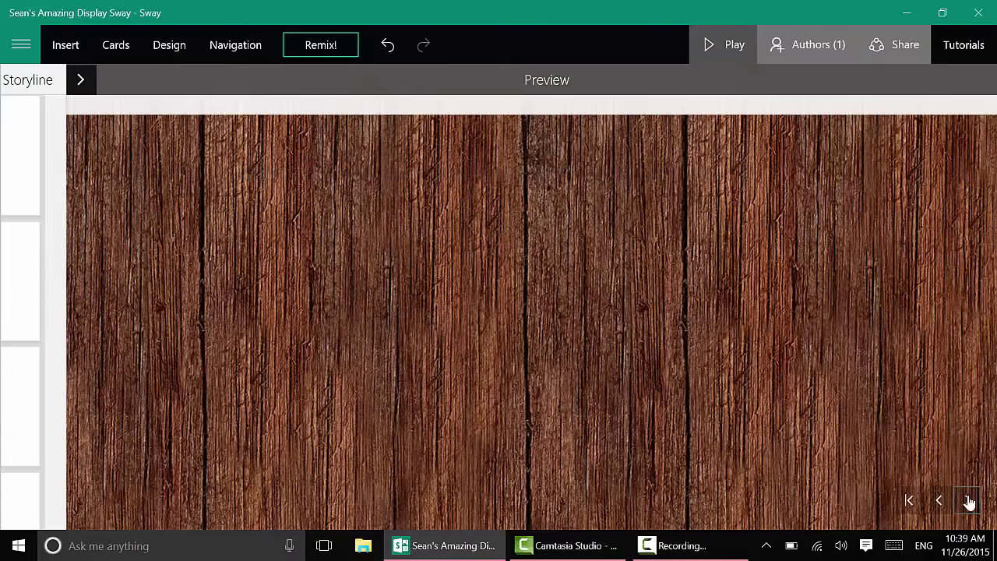
pyautogui.click(969, 501)
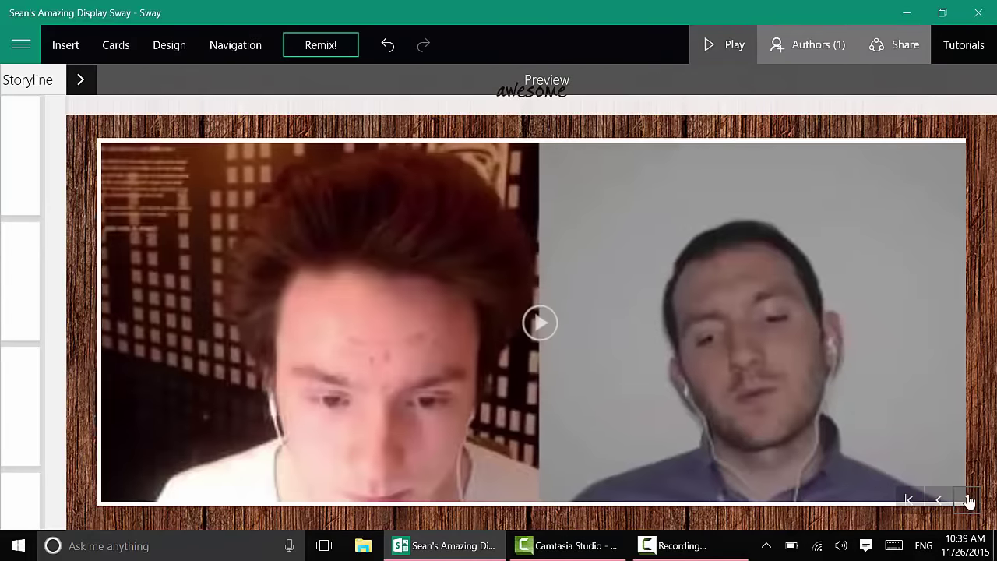
pyautogui.click(968, 501)
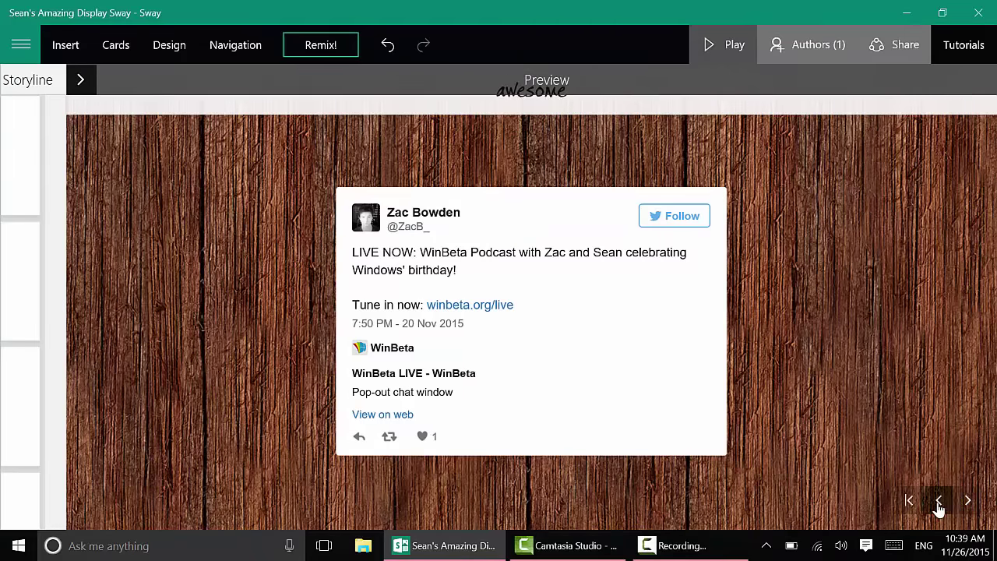
pyautogui.click(939, 503)
pyautogui.click(939, 503)
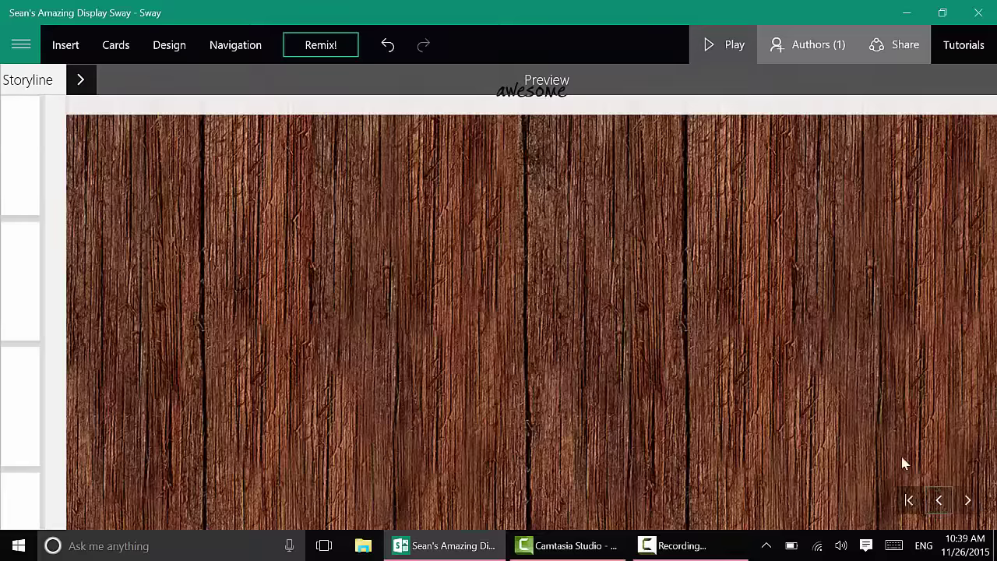
# Remix the Sway's design and page through the restyled preview from the title to the video after the tweet
pyautogui.click(336, 47)
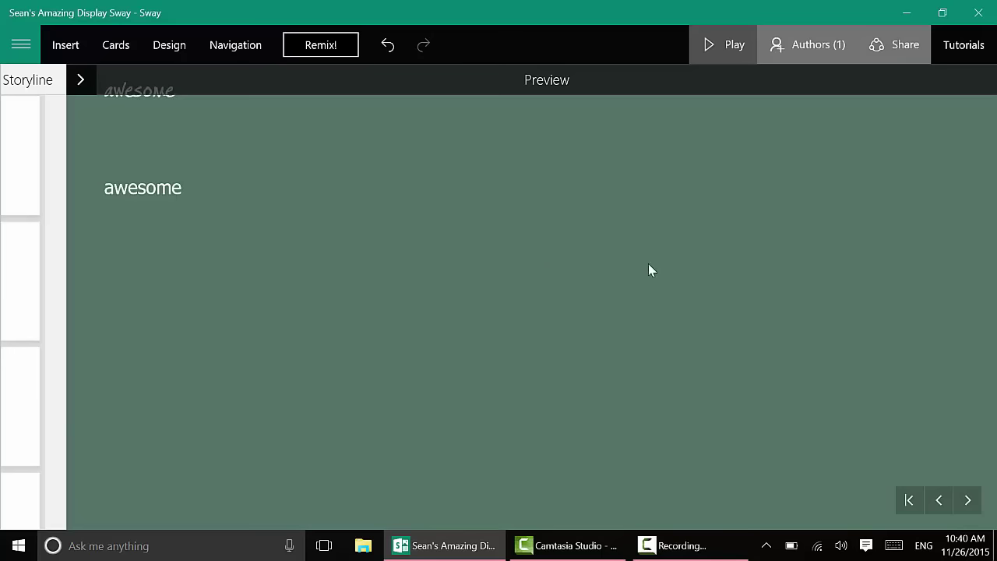
pyautogui.click(728, 52)
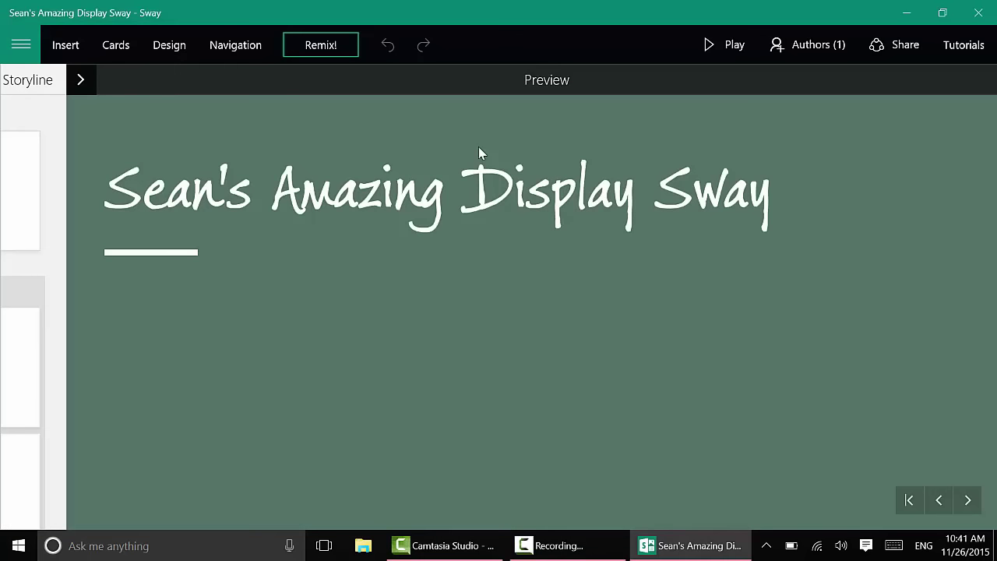
pyautogui.click(970, 500)
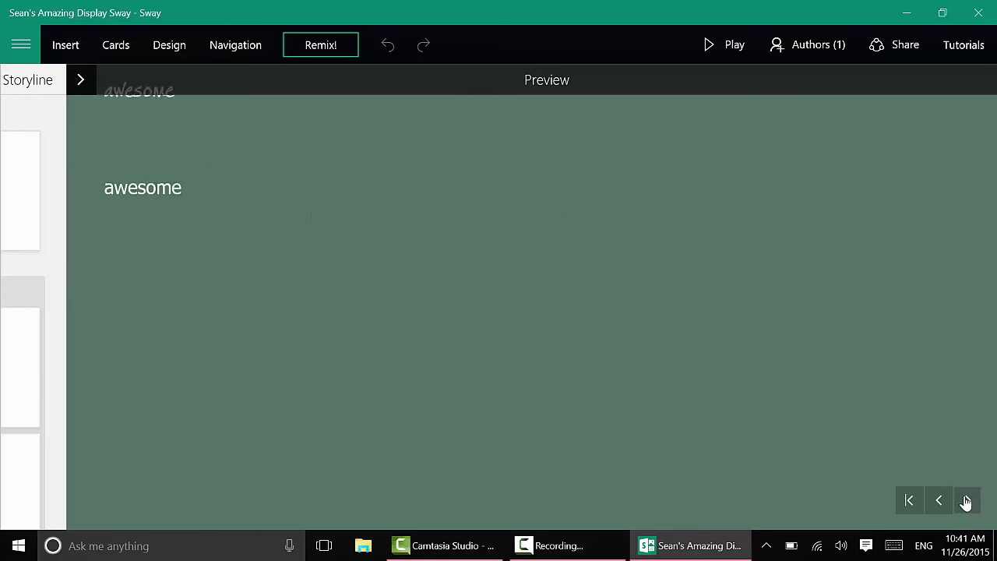
pyautogui.click(967, 501)
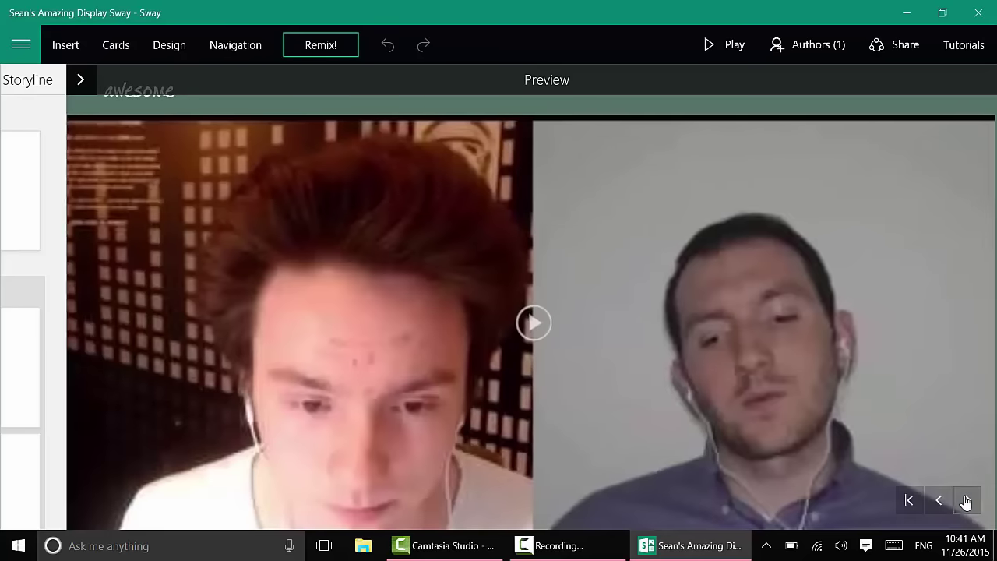
pyautogui.click(966, 501)
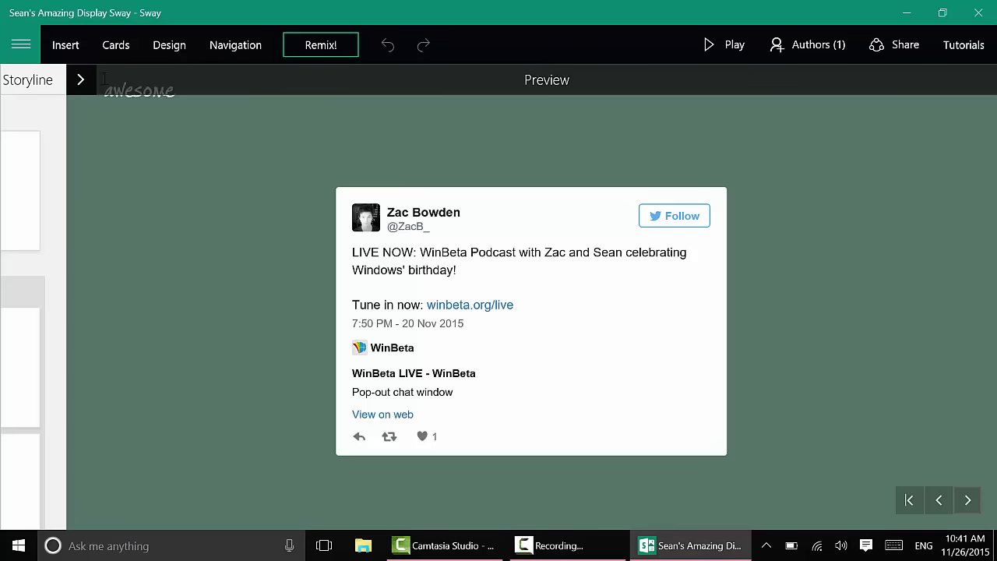
pyautogui.click(967, 505)
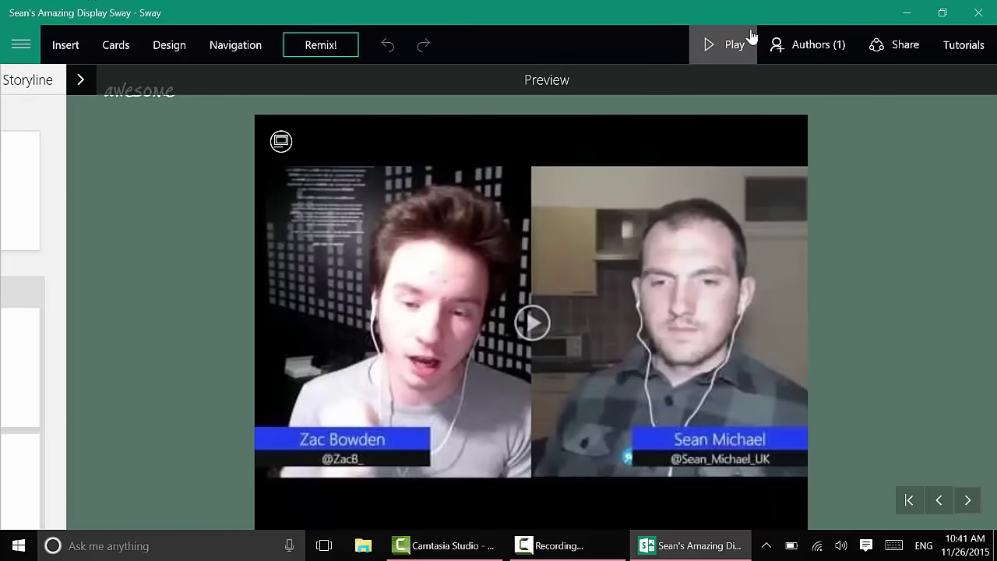
# Show the edit link for co-authors and the sharing options for the Sway
pyautogui.click(822, 52)
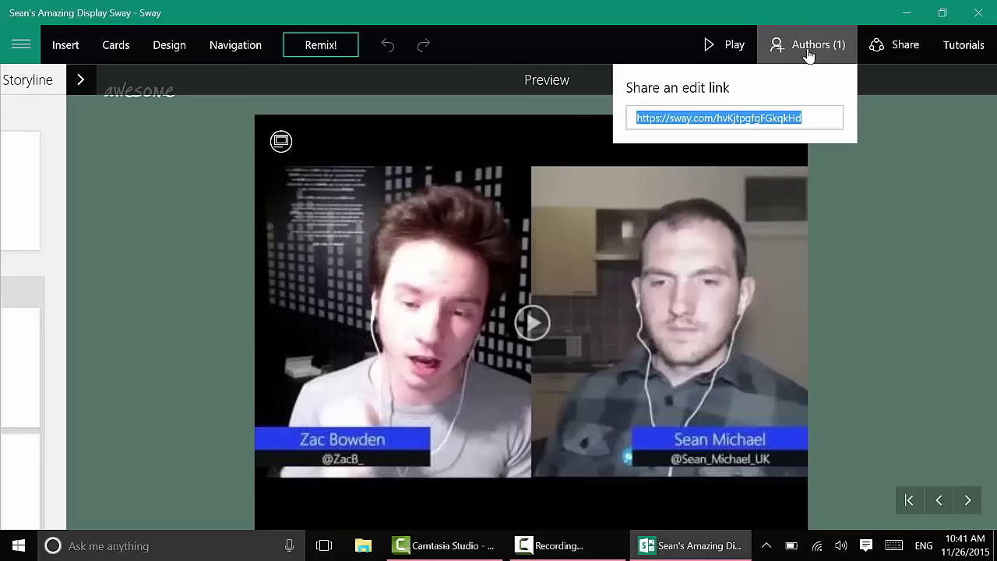
pyautogui.click(901, 52)
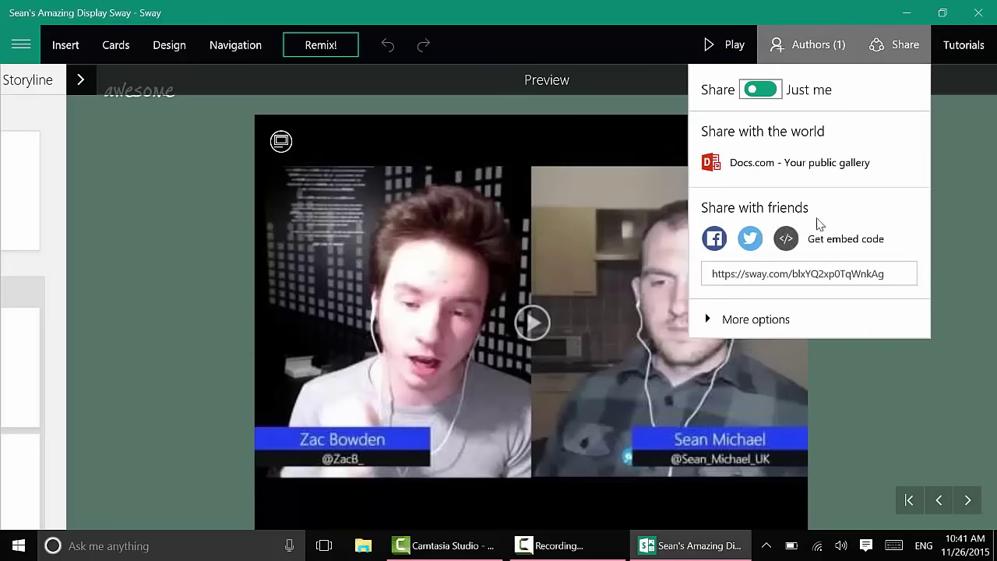